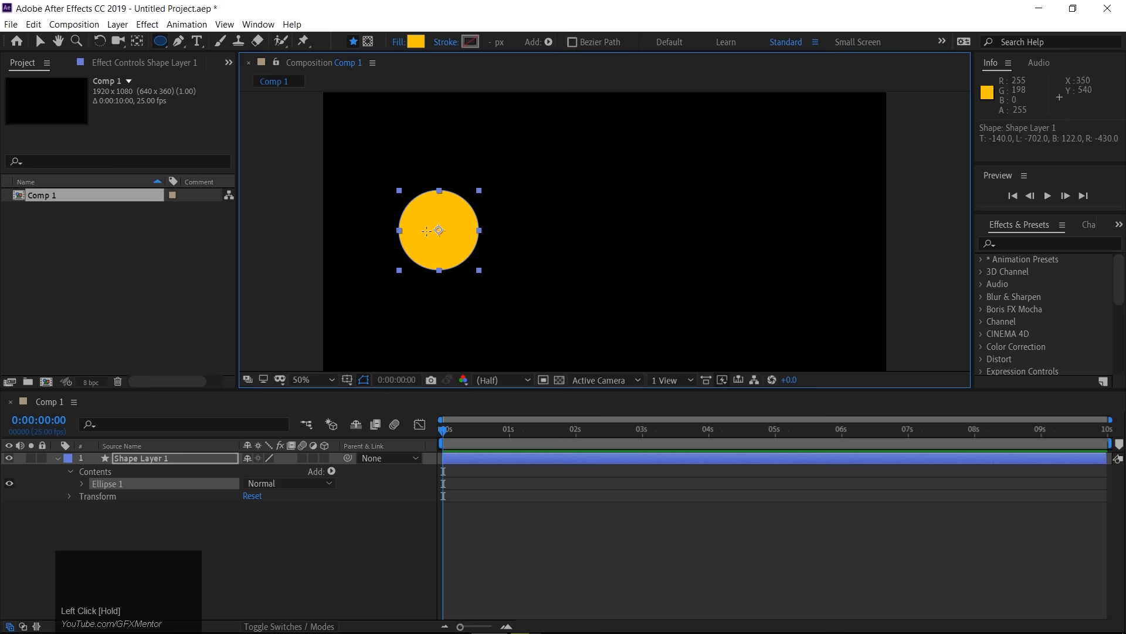
Step: Undo the yellow ellipse in Comp 1, and check the General preferences without changing anything
key("ctrl+z")
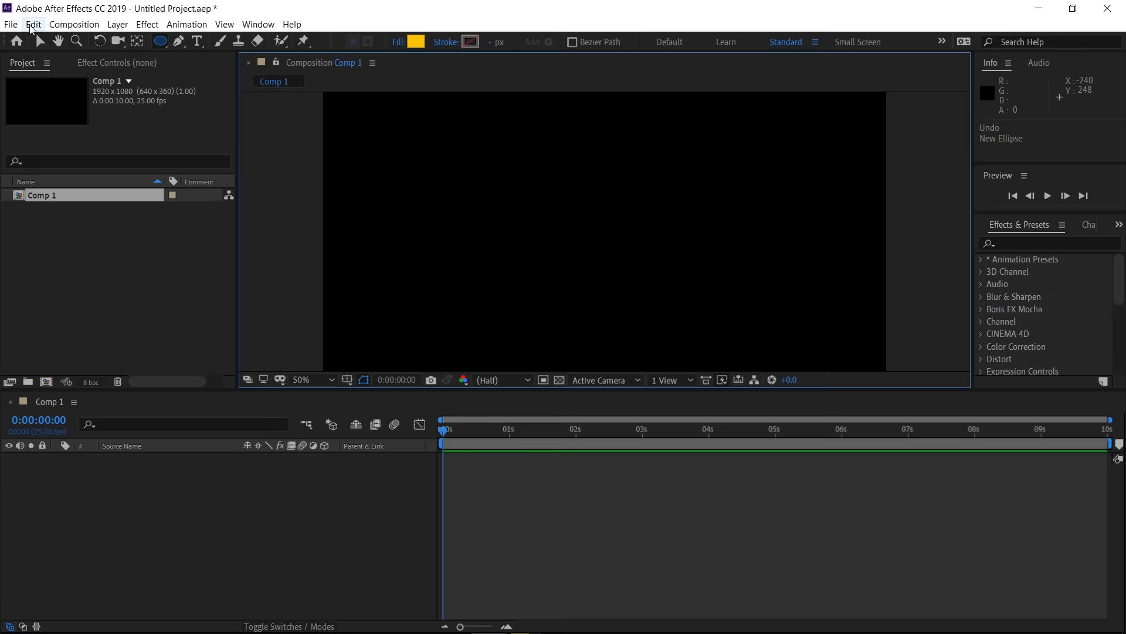
left_click(34, 24)
mouse_move(130, 378)
left_click(313, 378)
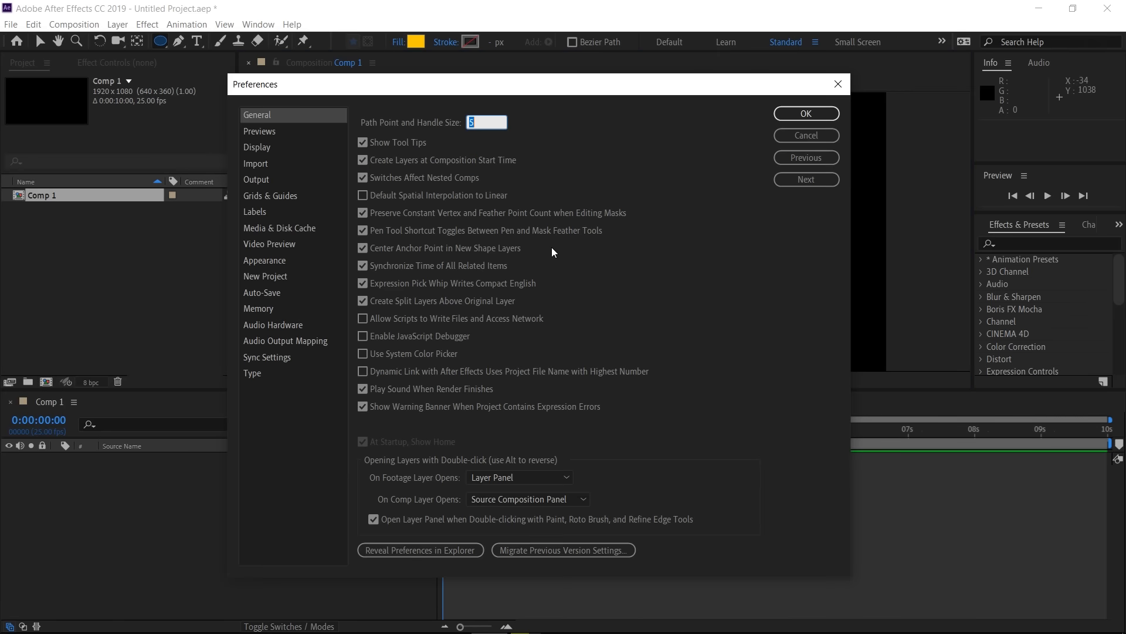
left_click_drag(821, 133, 40, 35)
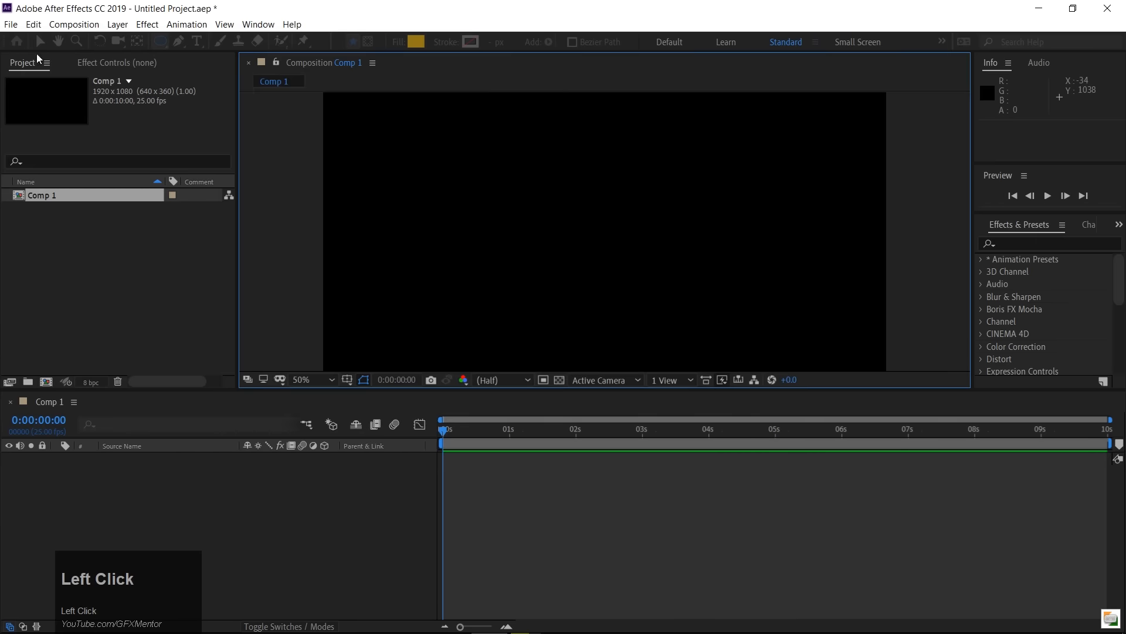
Step: In the General preferences, turn Center Anchor Point in New Shape Layers off and on again, and accept the settings
left_click(32, 27)
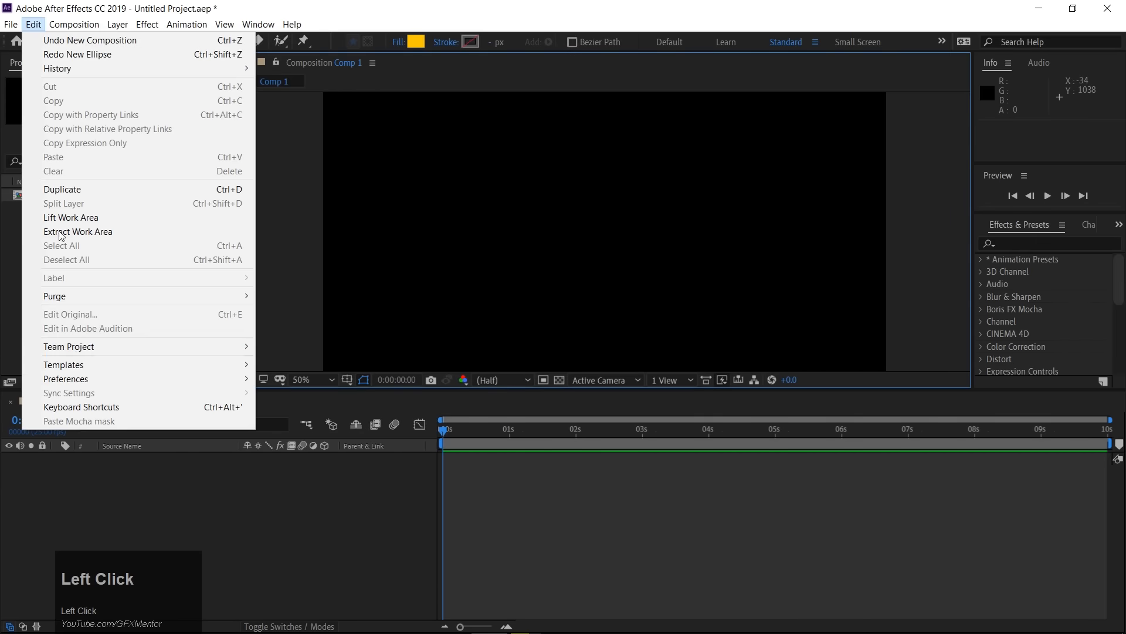
mouse_move(114, 379)
left_click(310, 381)
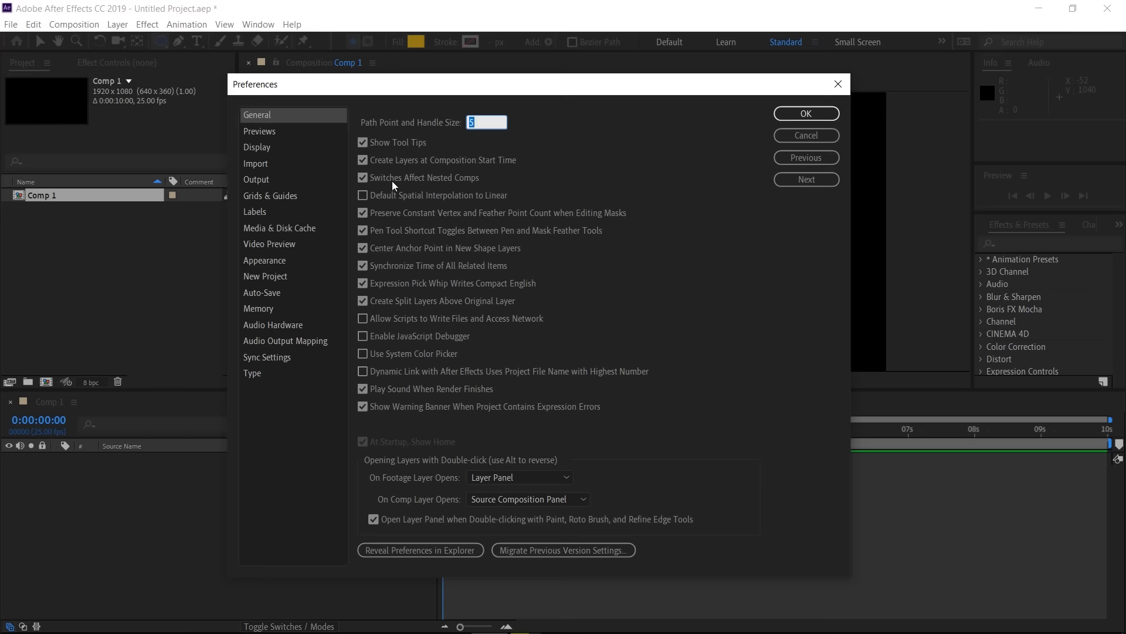
left_click_drag(509, 91, 538, 99)
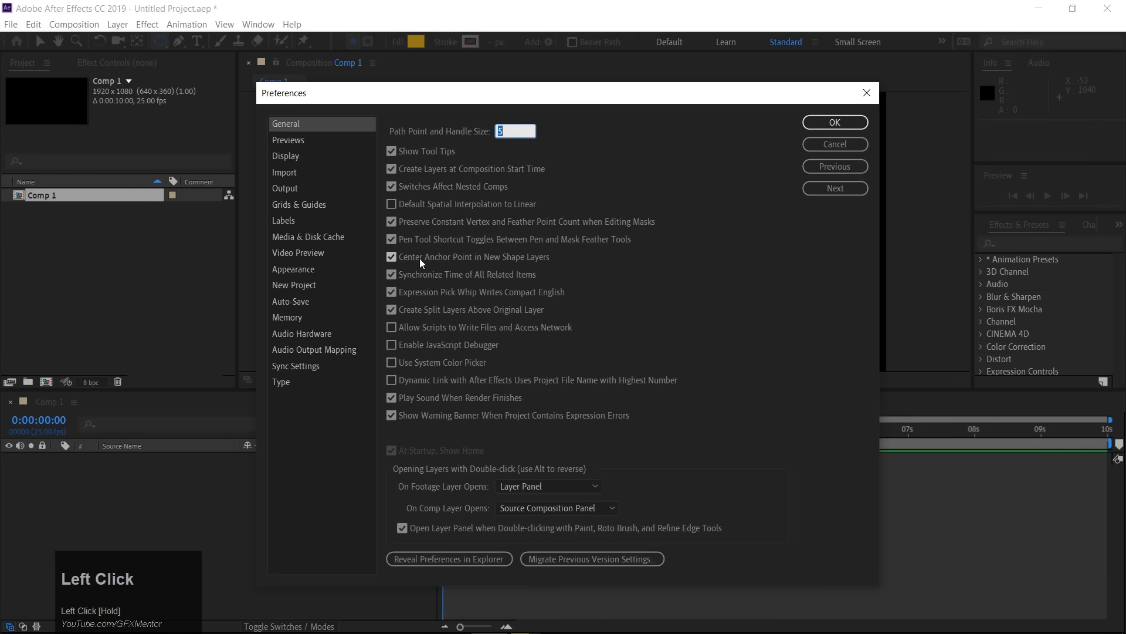
left_click(392, 257)
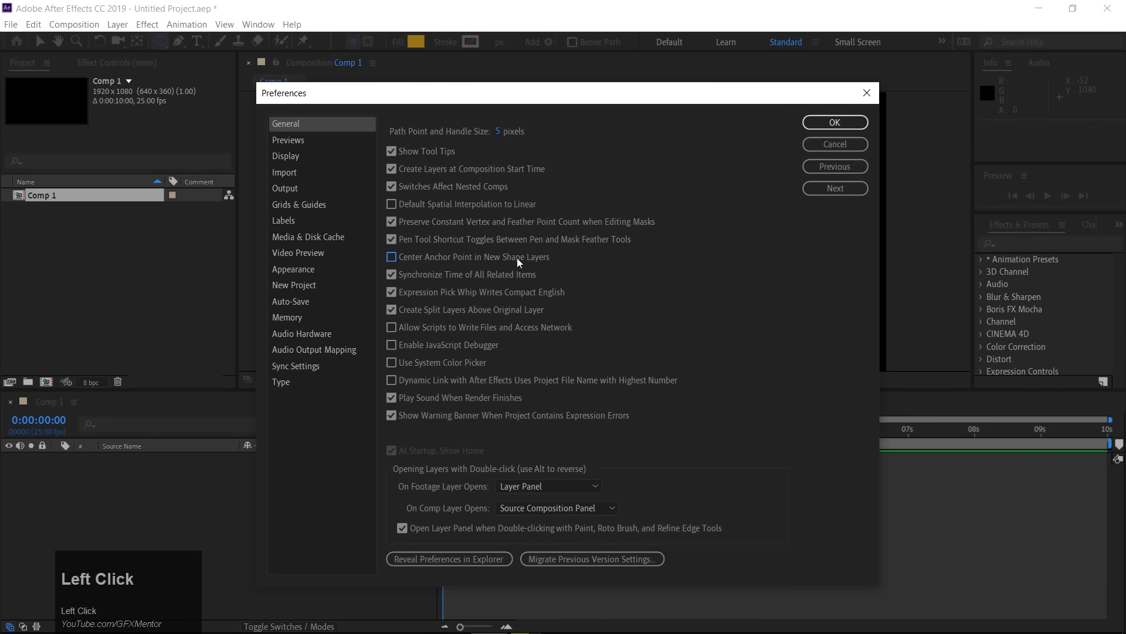
left_click(391, 258)
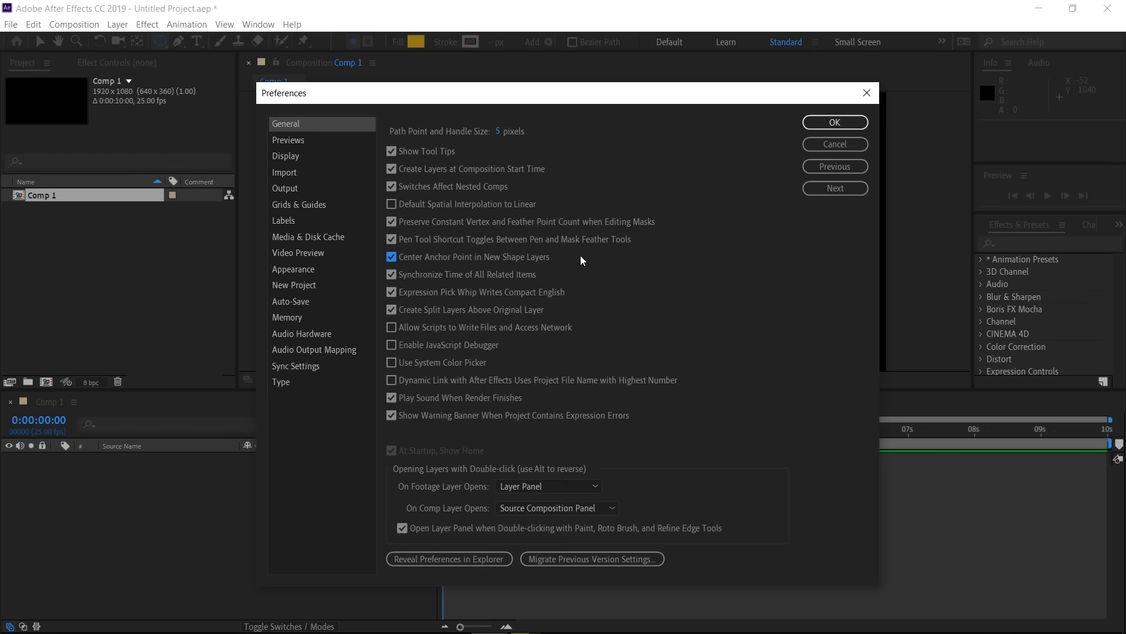
left_click(833, 122)
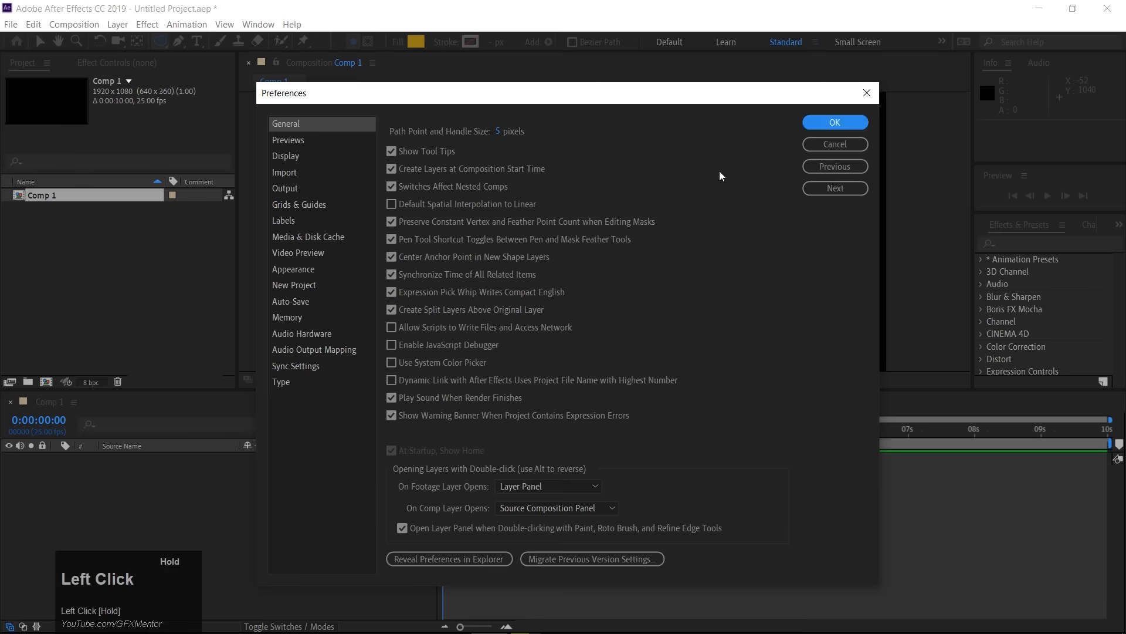
left_click(815, 122)
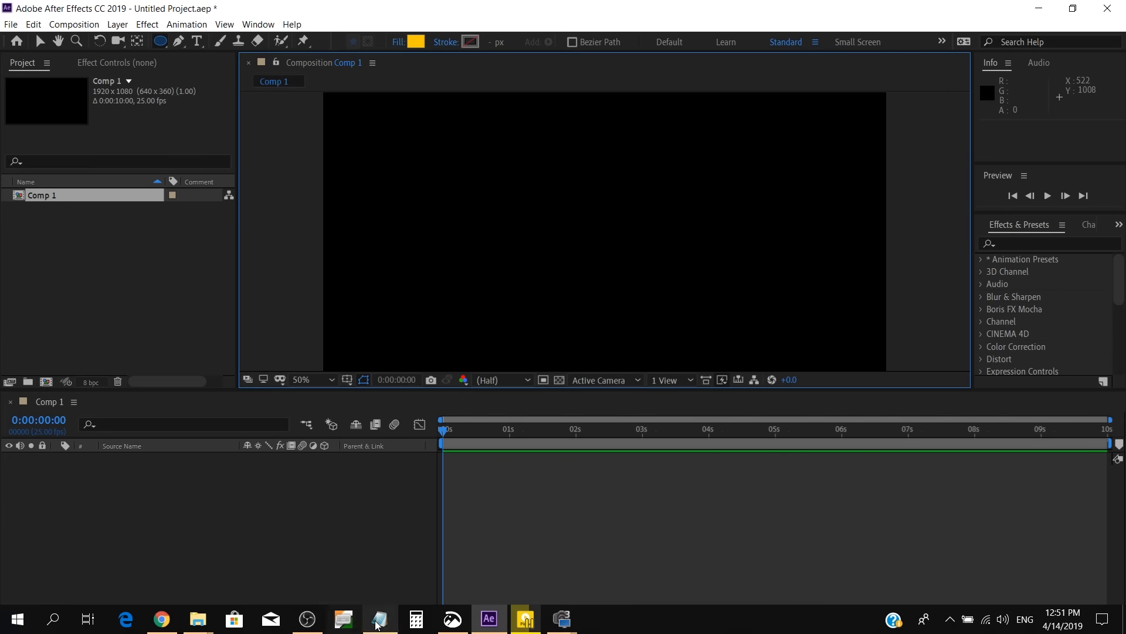
left_click(378, 621)
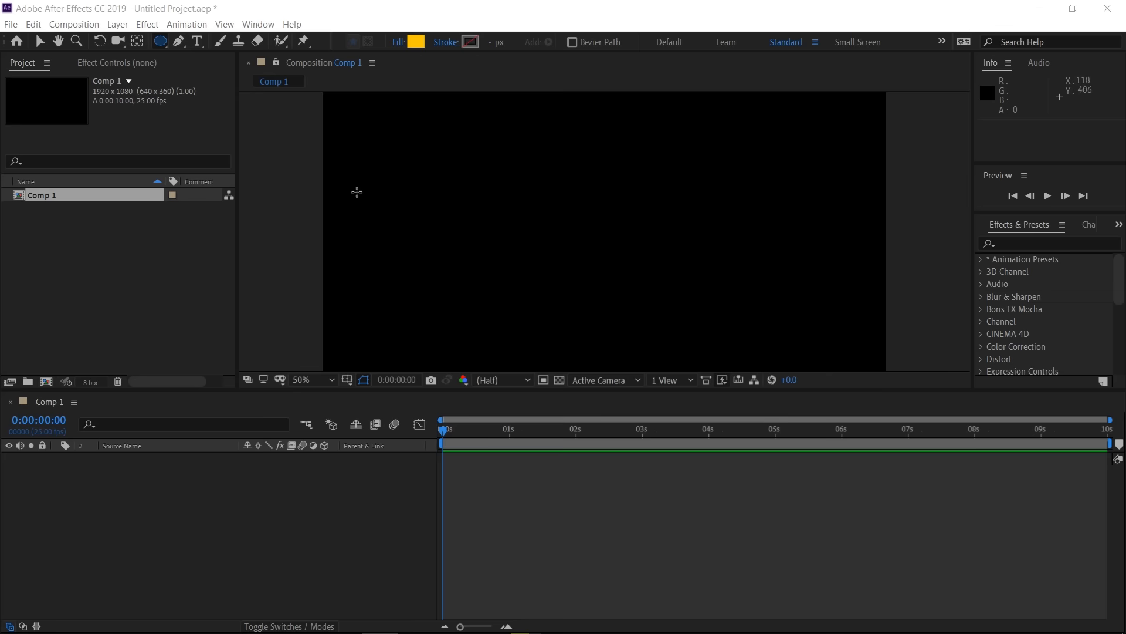
Step: Disable Center Anchor Point in New Shape Layers in the General preferences
left_click(34, 26)
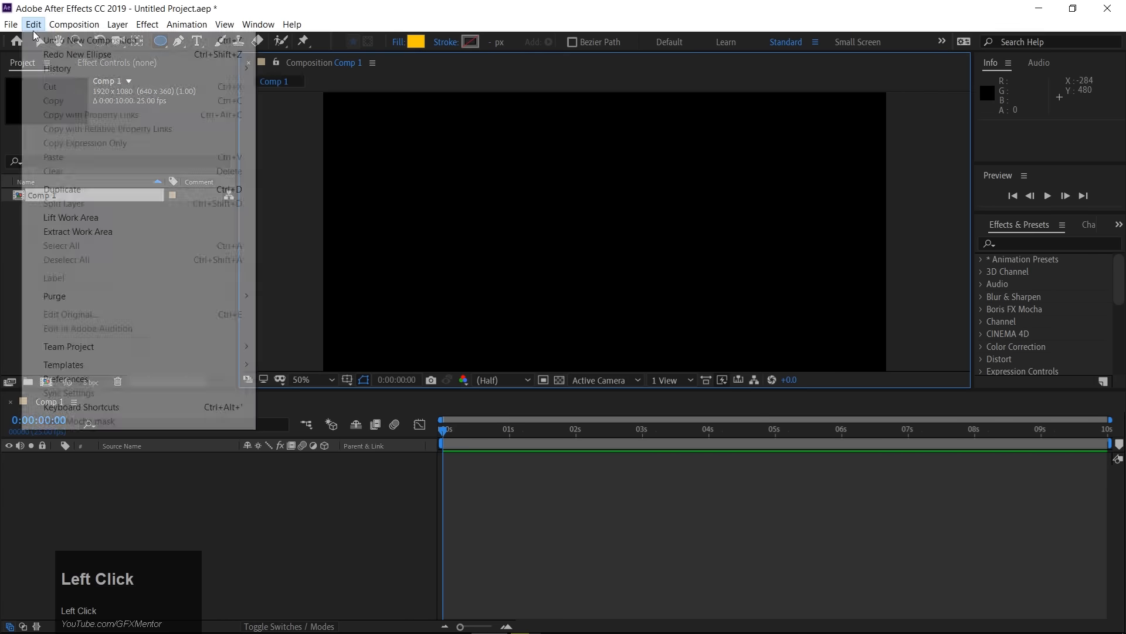
left_click(110, 377)
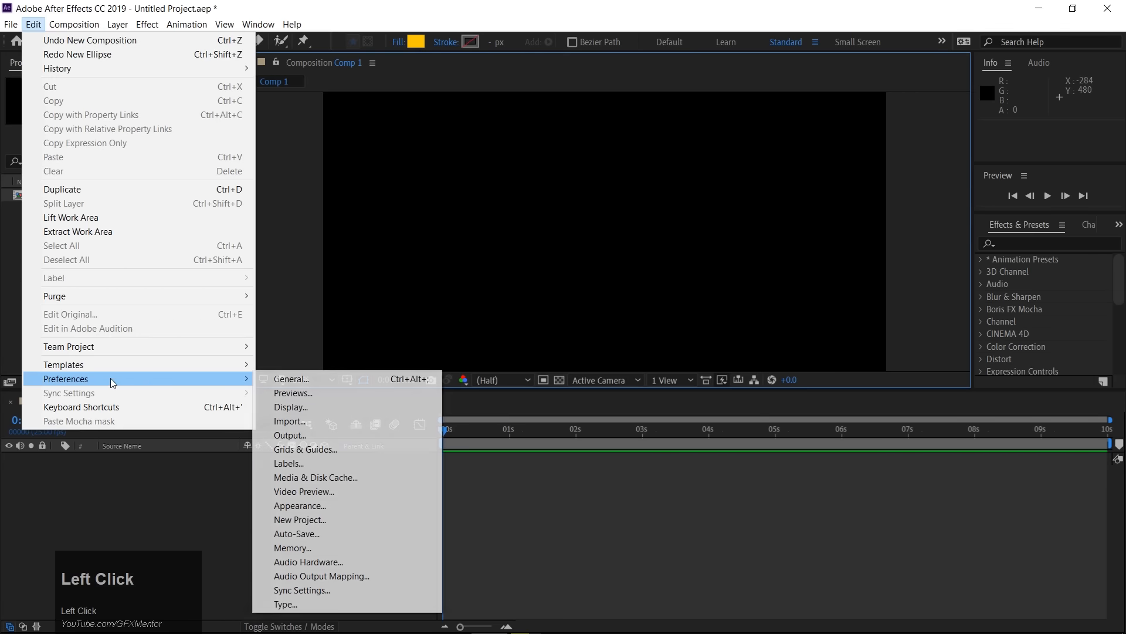
left_click(322, 379)
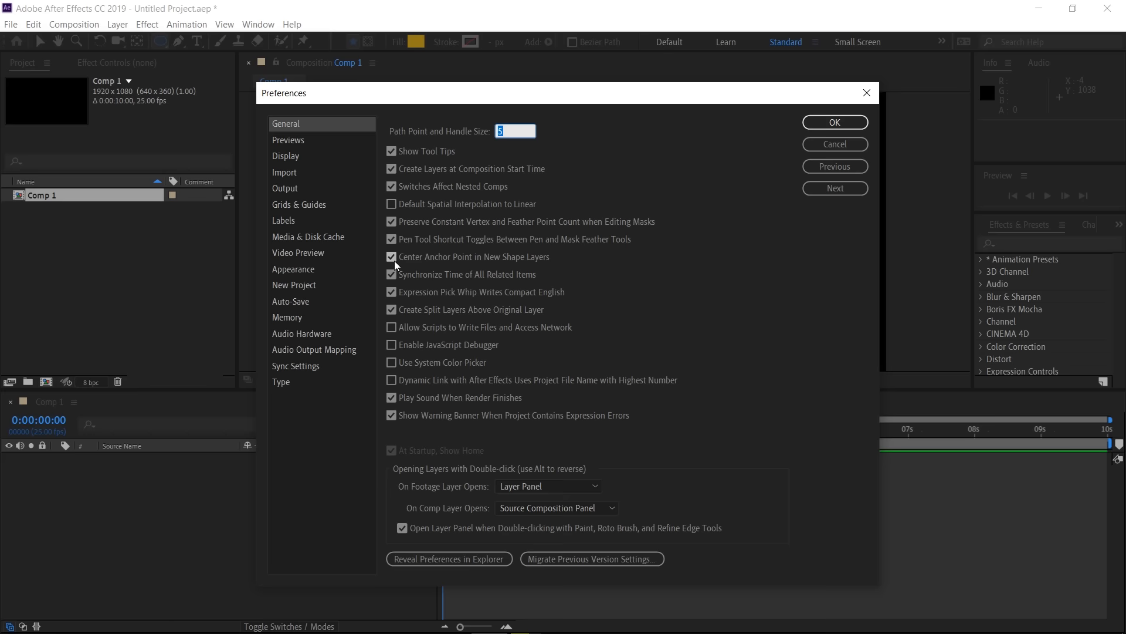
left_click(392, 257)
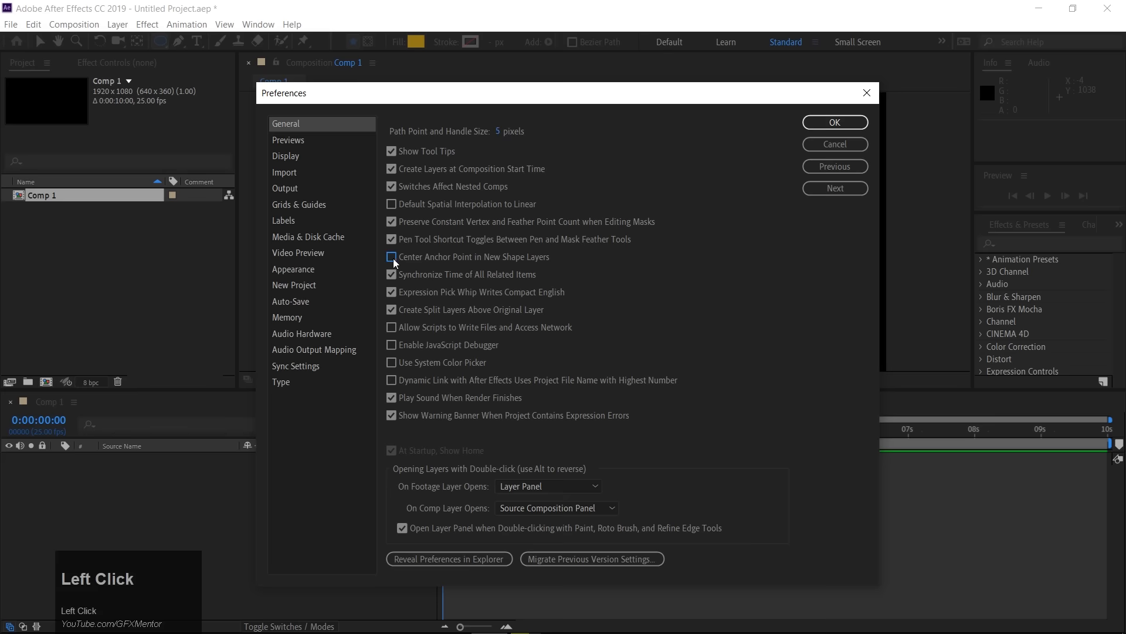
left_click(834, 123)
Step: Draw an ellipse about 320 × 306 px left of the composition's centre, and centre its layer's anchor point in the layer content
left_click_drag(406, 174, 441, 212)
left_click_drag(492, 259, 501, 265)
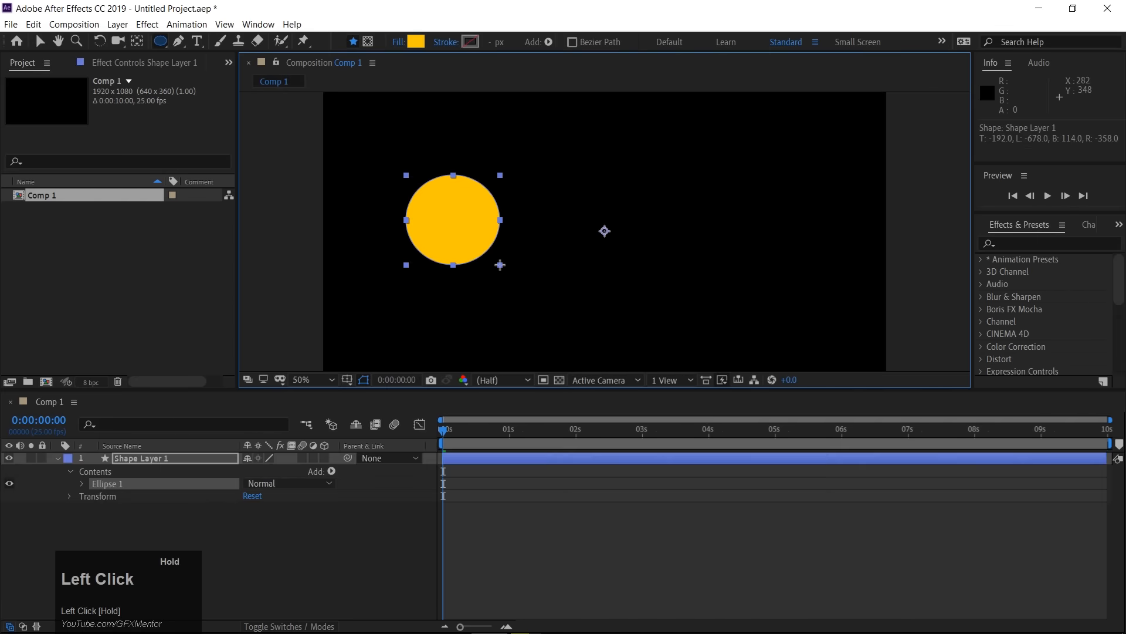
left_click(70, 496)
left_click(132, 509)
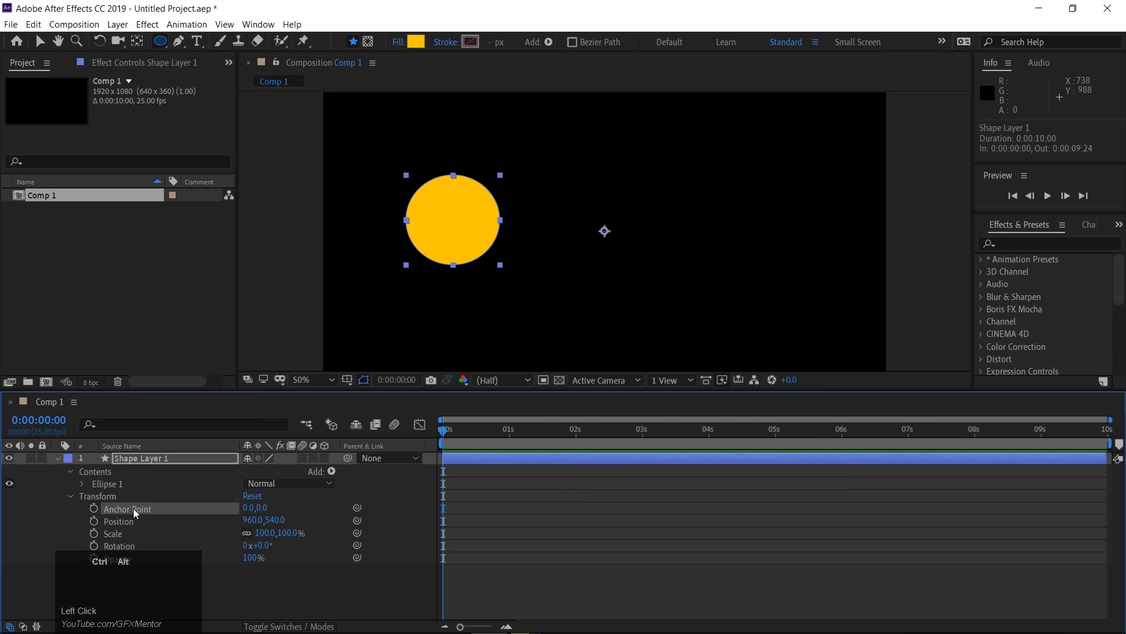
key("ctrl+alt+Home")
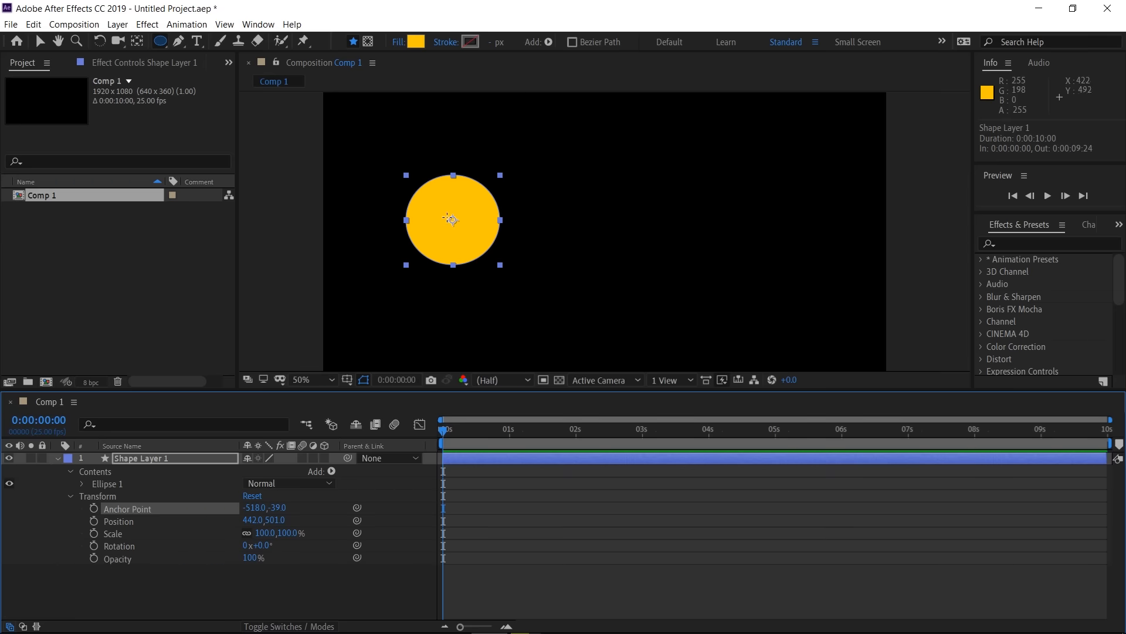
Step: Undo the anchor point centring and the ellipse itself
key("ctrl+z")
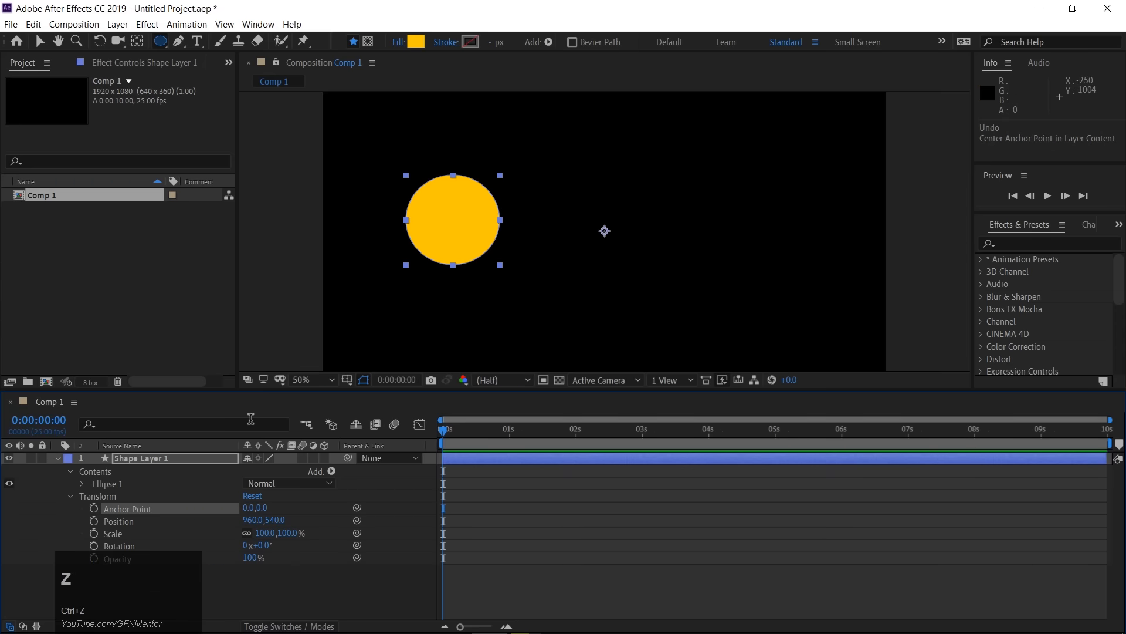
key("ctrl+z")
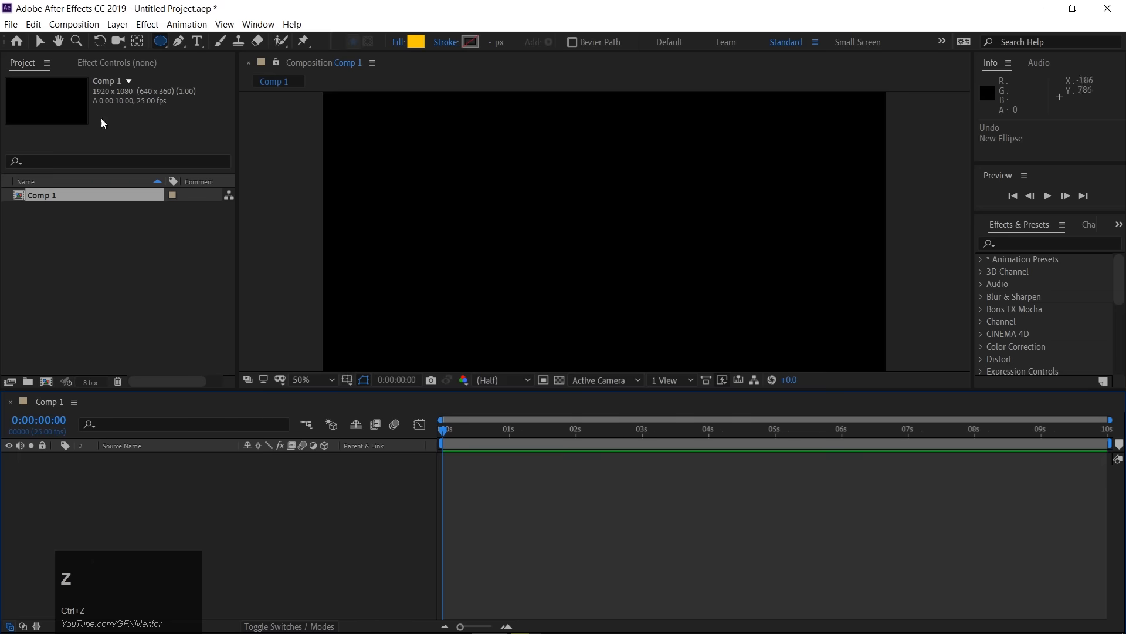
Step: Enable Center Anchor Point in New Shape Layers in the General preferences, keeping Default Spatial Interpolation to Linear off
left_click(34, 24)
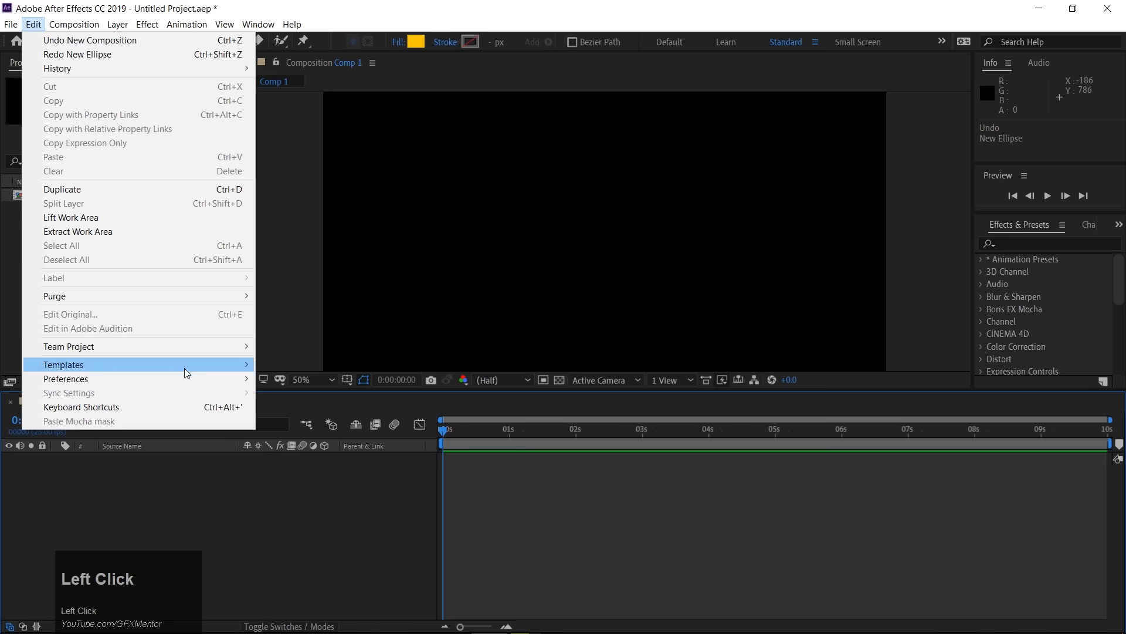
left_click(425, 295)
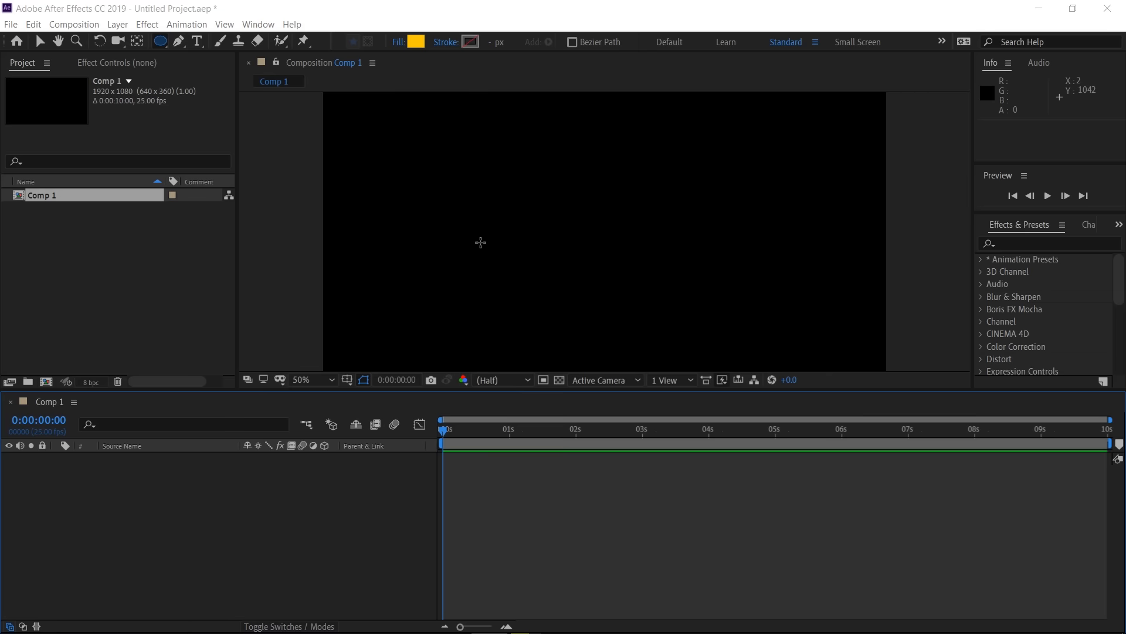
key("ctrl+alt+semicolon")
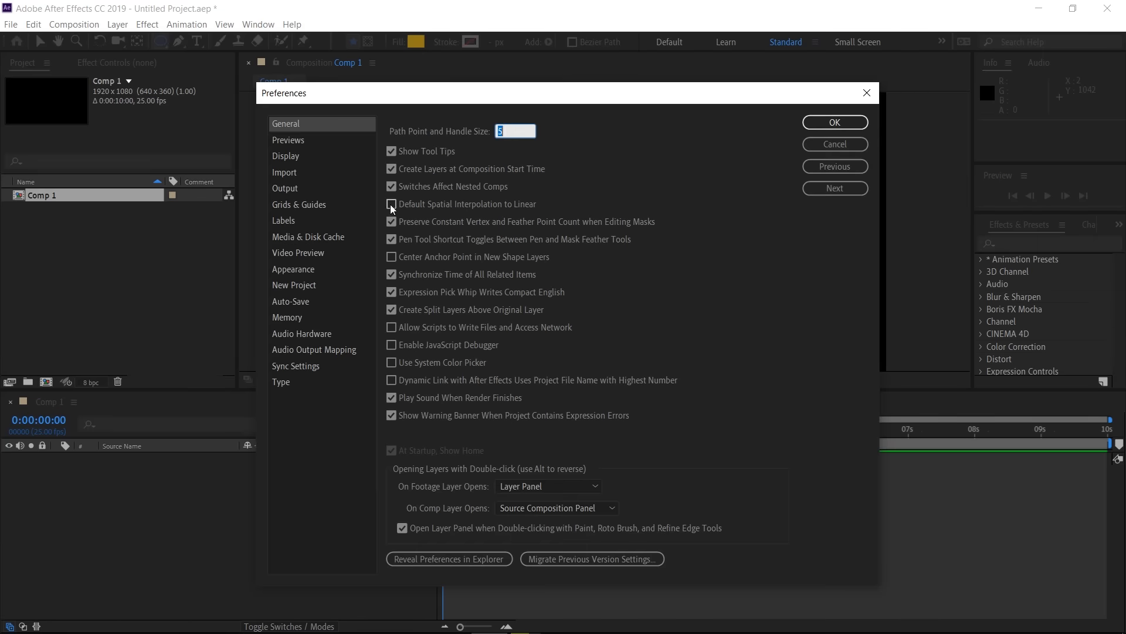
left_click(392, 206)
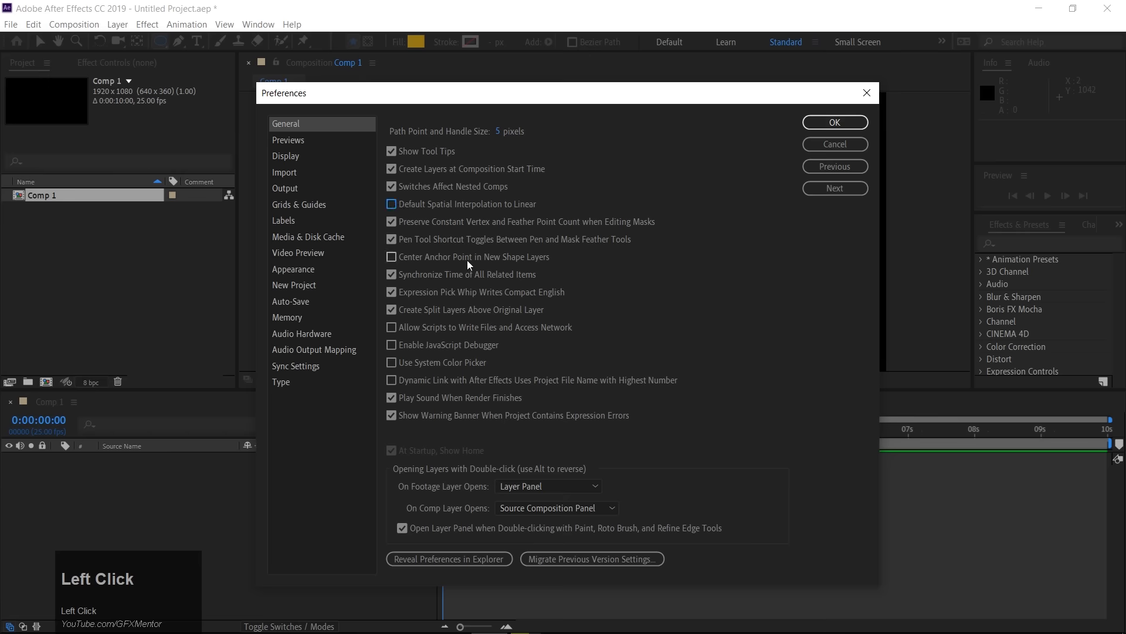
left_click(390, 259)
left_click(835, 122)
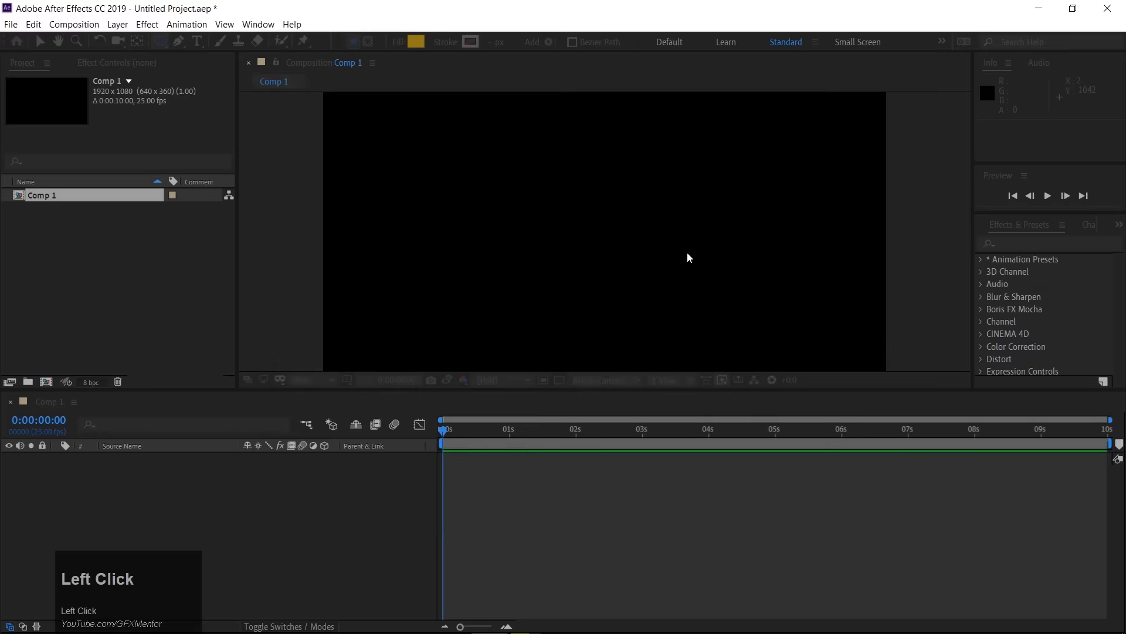
Step: Draw two test circles side by side on separate shape layers, and undo both
left_click_drag(450, 156, 545, 250)
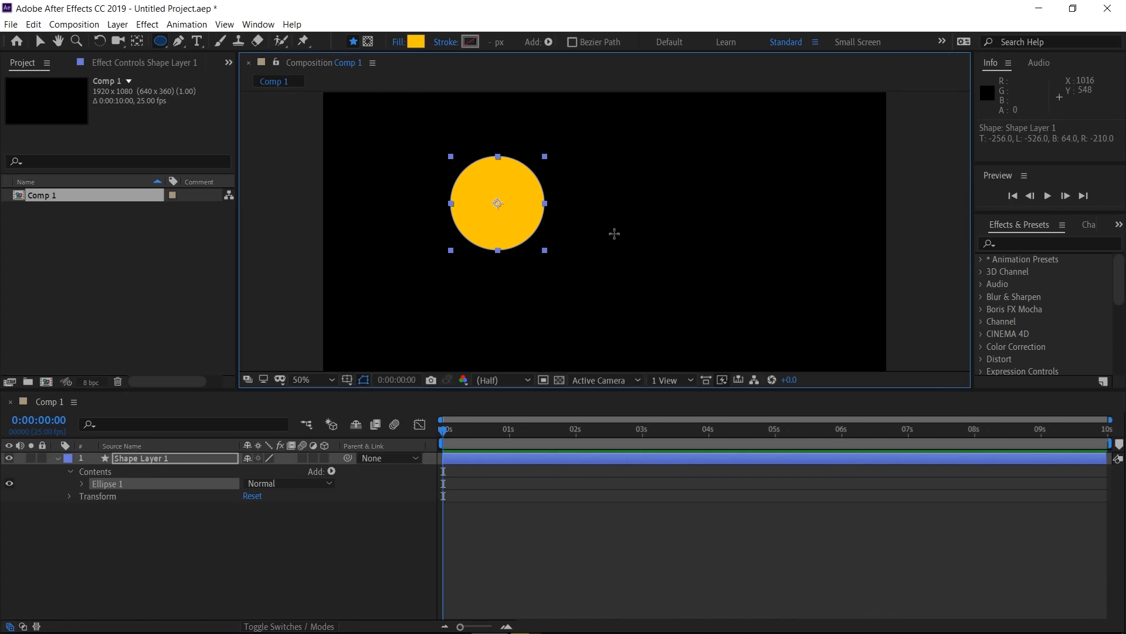
left_click(117, 539)
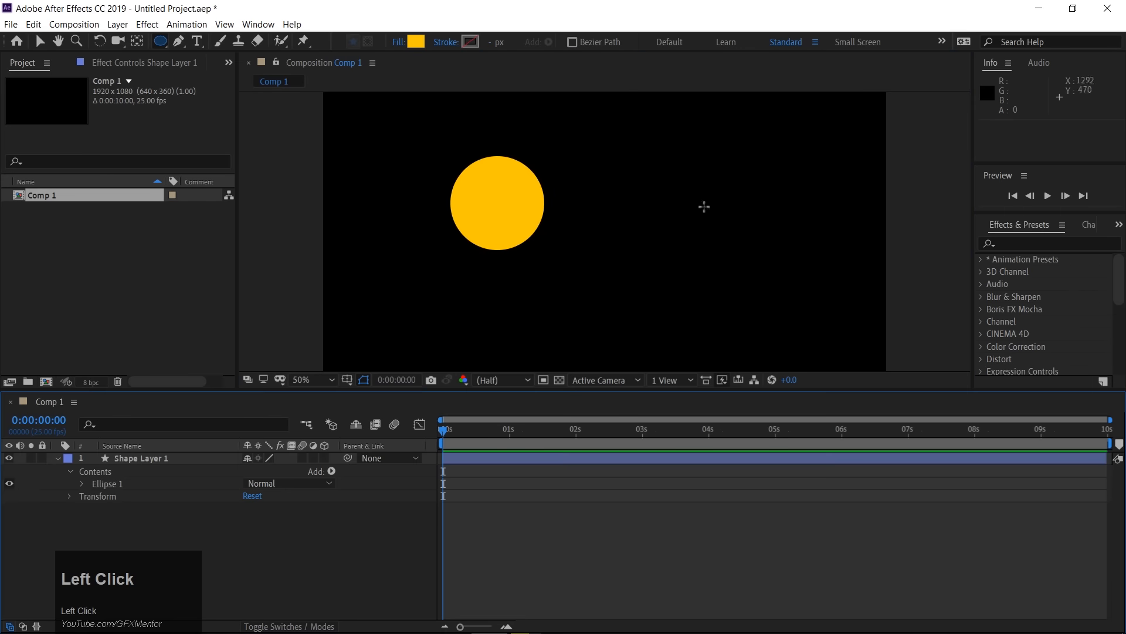
left_click(710, 186, "shift")
left_click_drag(710, 187, 763, 265)
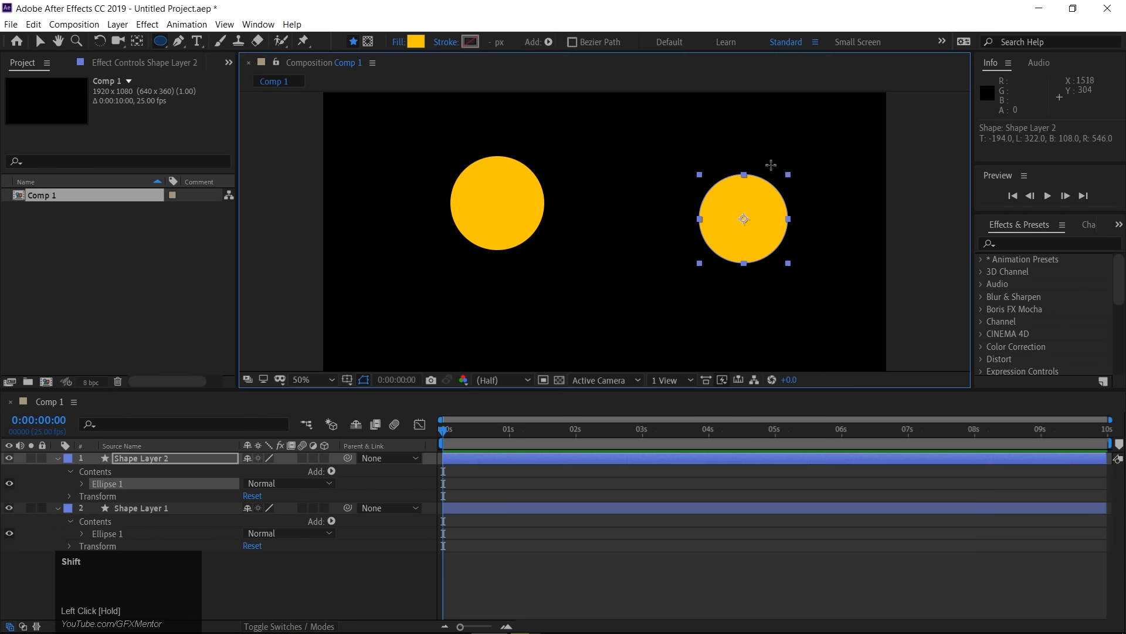
key("ctrl+shift+z")
key("ctrl+shift+z")
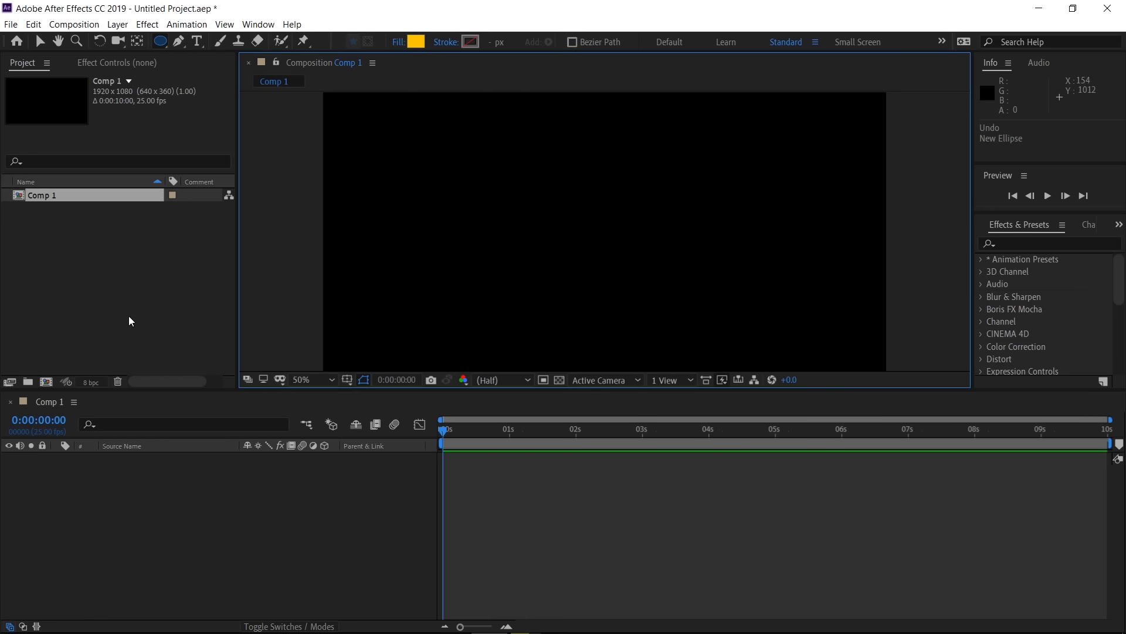
Step: Draw a circle about 170 px wide in the composition's upper-left area, and set its first Position keyframe at 0 seconds
left_click_drag(583, 390, 583, 426)
mouse_move(348, 169)
left_mouse_down()
mouse_move(443, 261)
mouse_move(402, 225)
left_mouse_up()
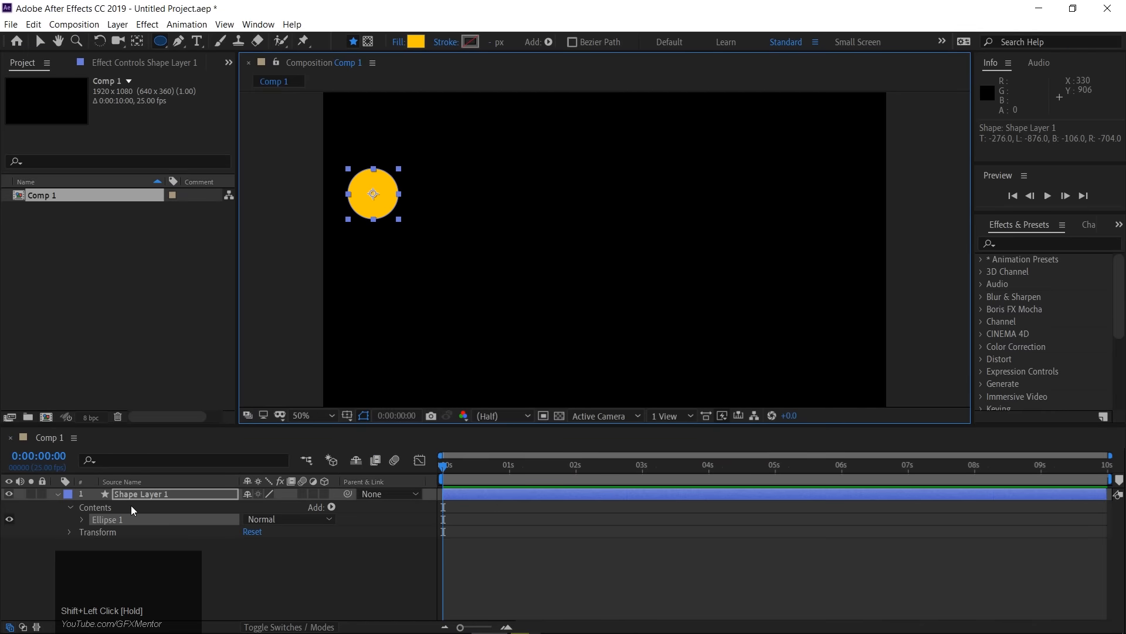
key("p")
left_click(95, 508)
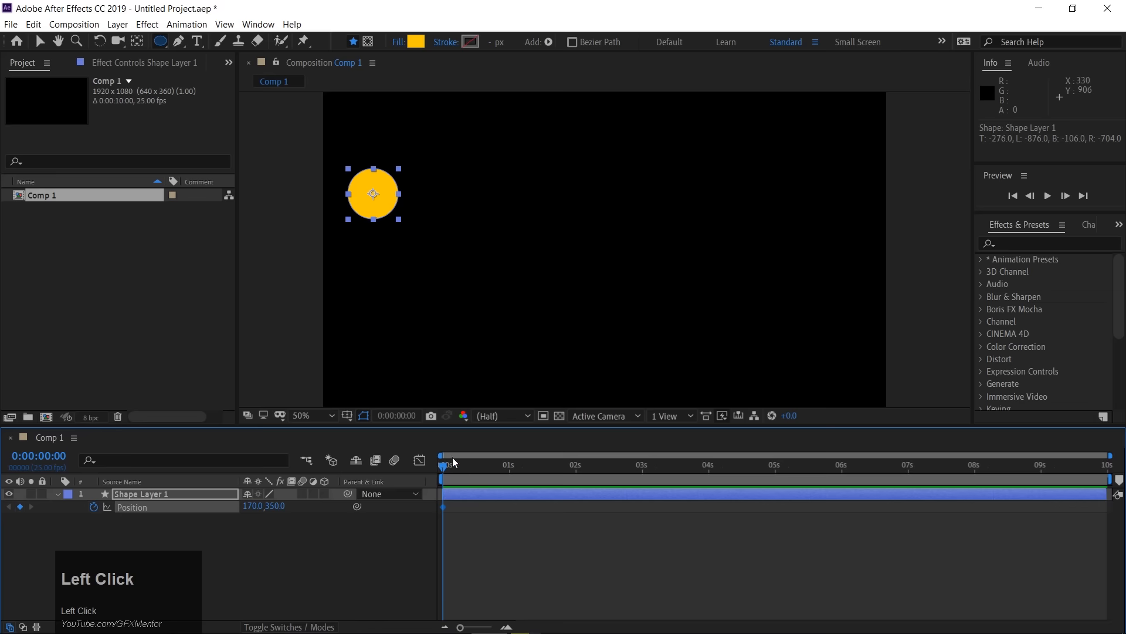
Step: At 0:00:01:00, move the circle horizontally across the composition to about 1646, 350, adding a second Position keyframe
left_click_drag(444, 470, 510, 467)
left_click(40, 40)
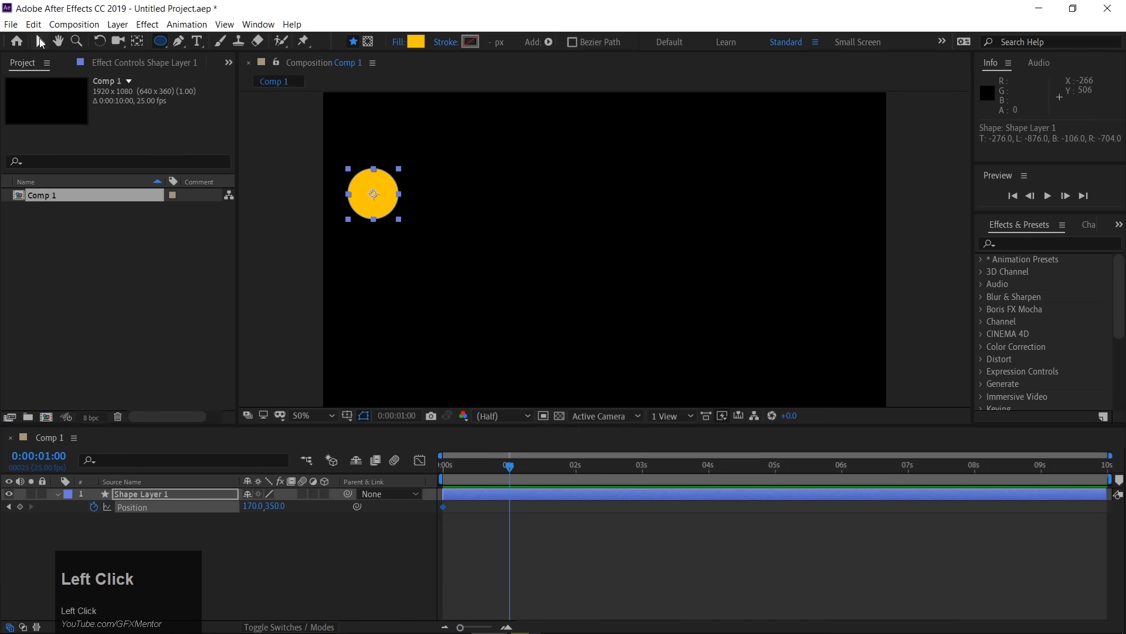
left_click(378, 210)
left_click_drag(378, 206, 813, 226)
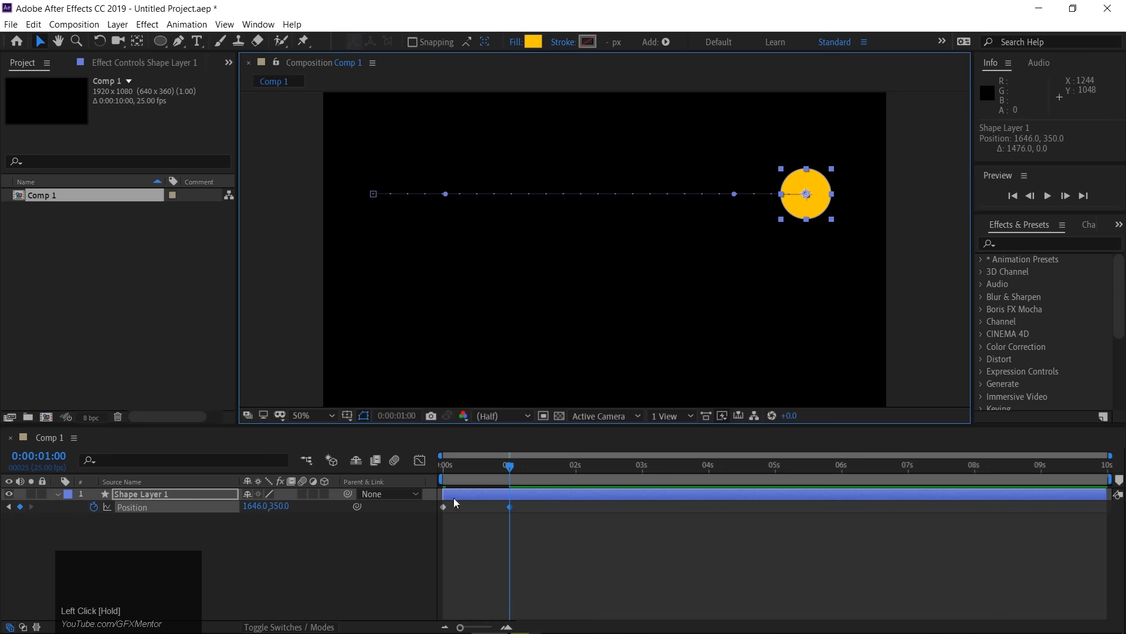
Step: End the work area shortly after the second Position keyframe, and preview the circle's movement from the start
left_click_drag(509, 466, 399, 469)
key("n")
left_click(521, 463)
key("space")
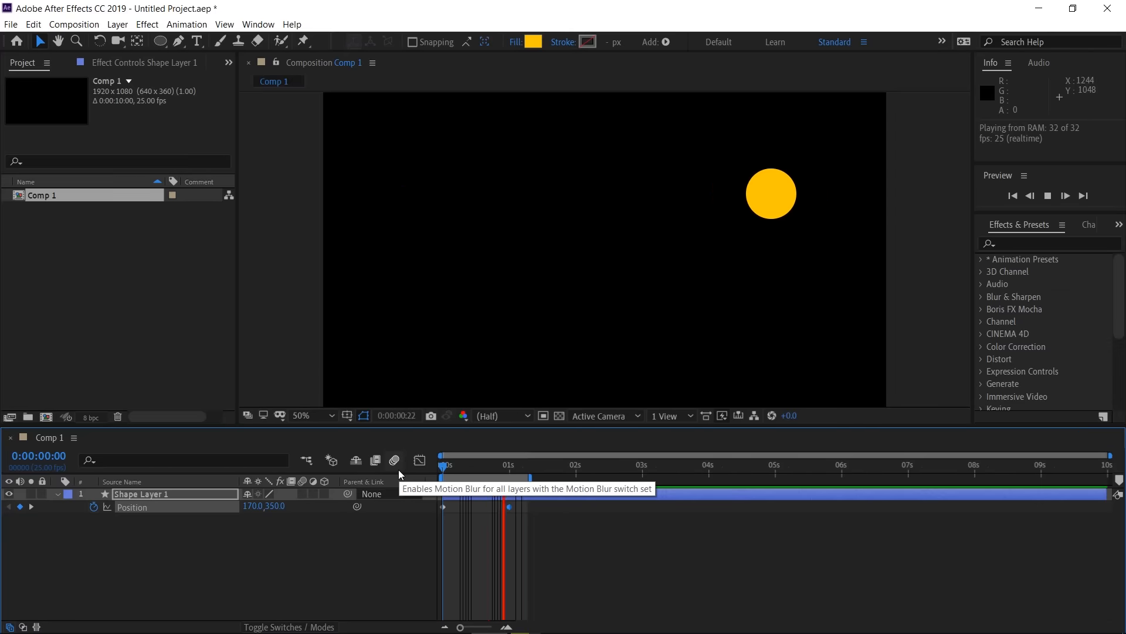
key("space")
left_click(486, 537)
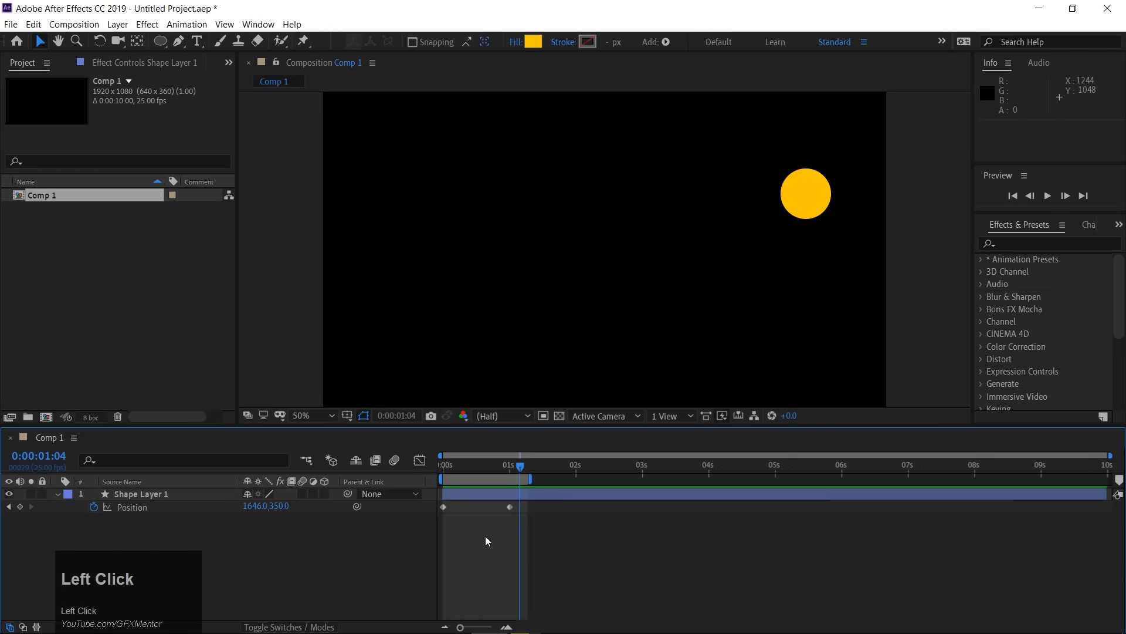
Step: Apply Easy Ease to both Position keyframes, preview the circle's movement, and undo the easing
left_click_drag(518, 513, 429, 505)
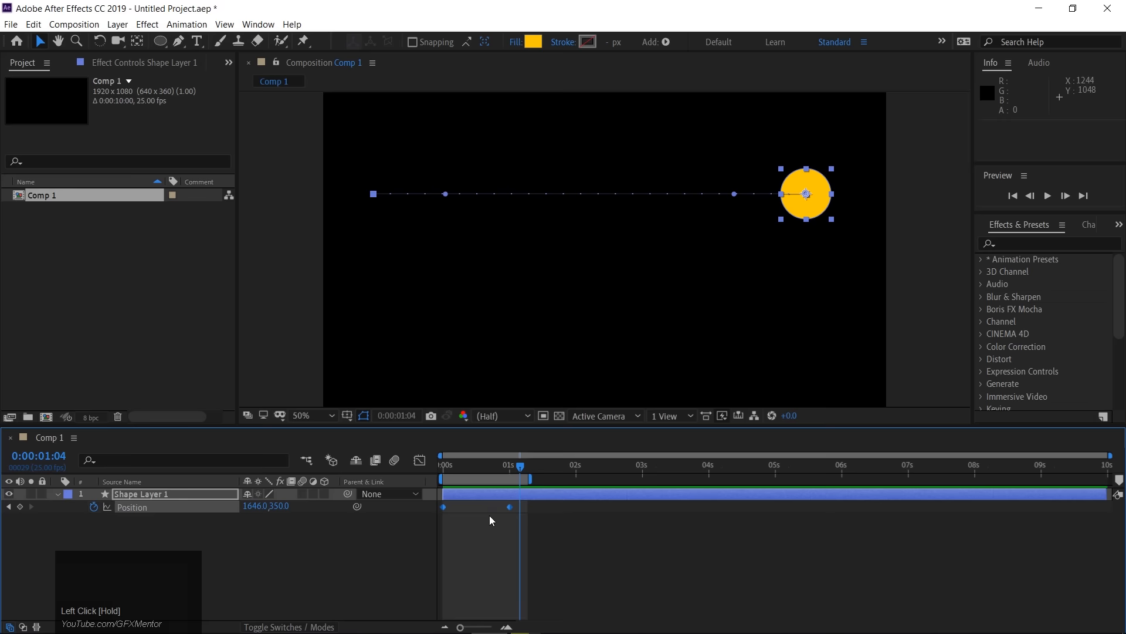
key("F9")
key("space")
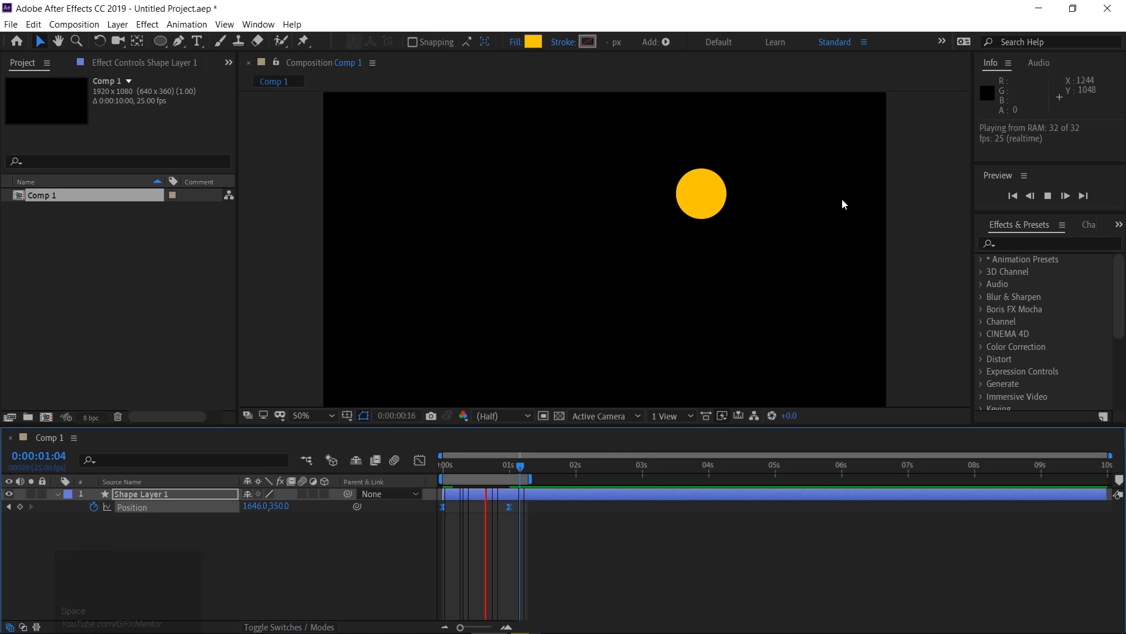
key("ctrl+z")
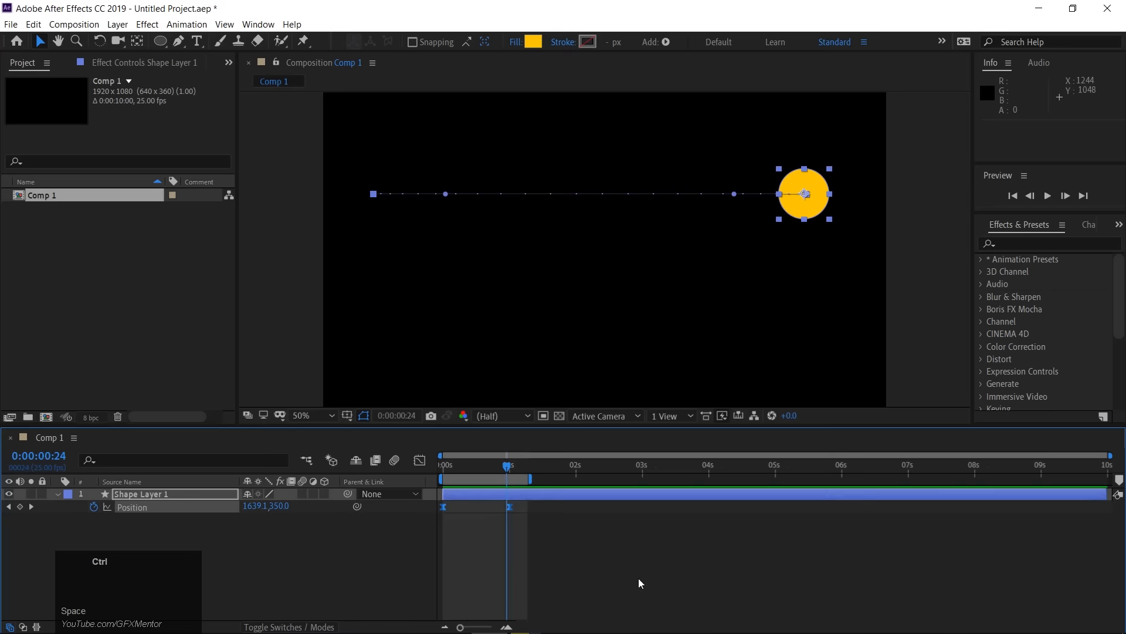
left_click(488, 527)
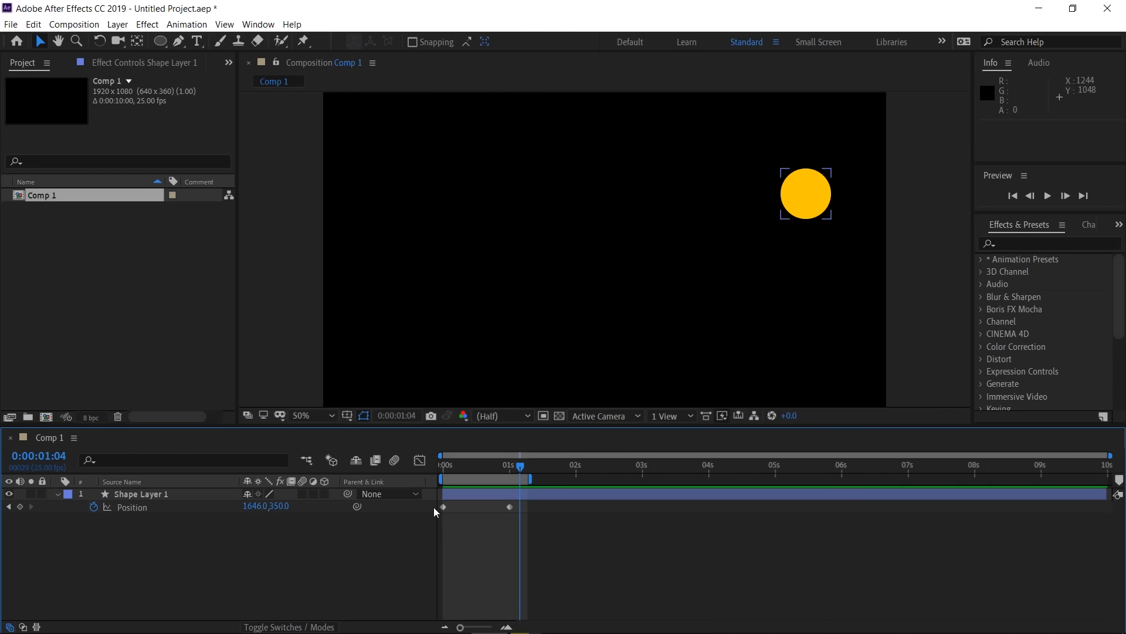
Step: Show the circle's Position in the Graph Editor, switching to the value graph and back to the speed graph
left_click(420, 461)
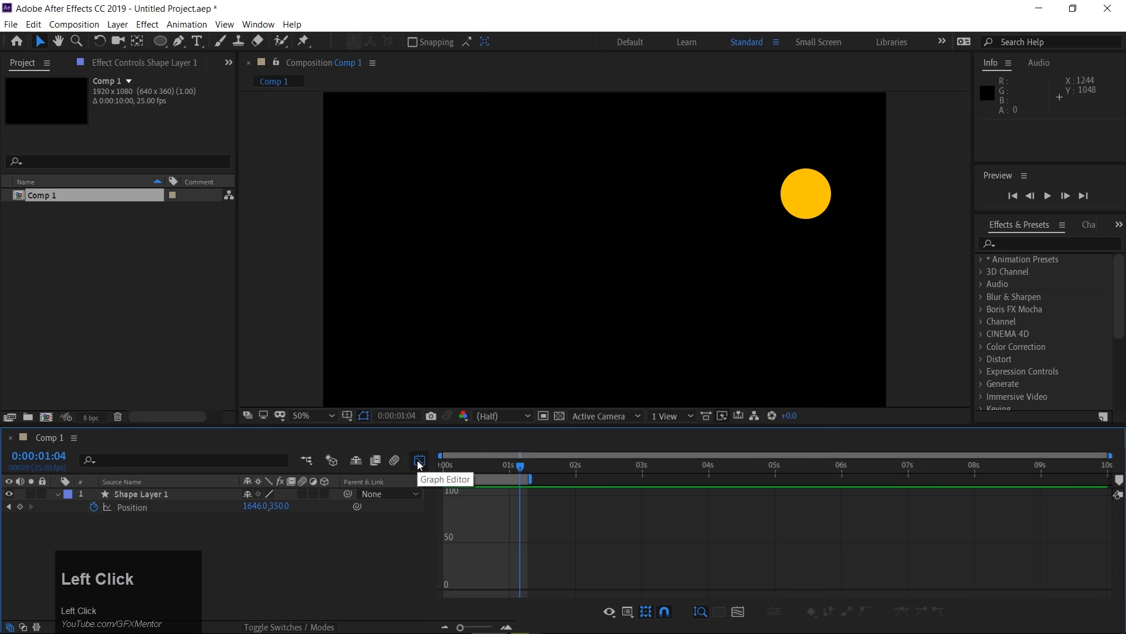
left_click(129, 507)
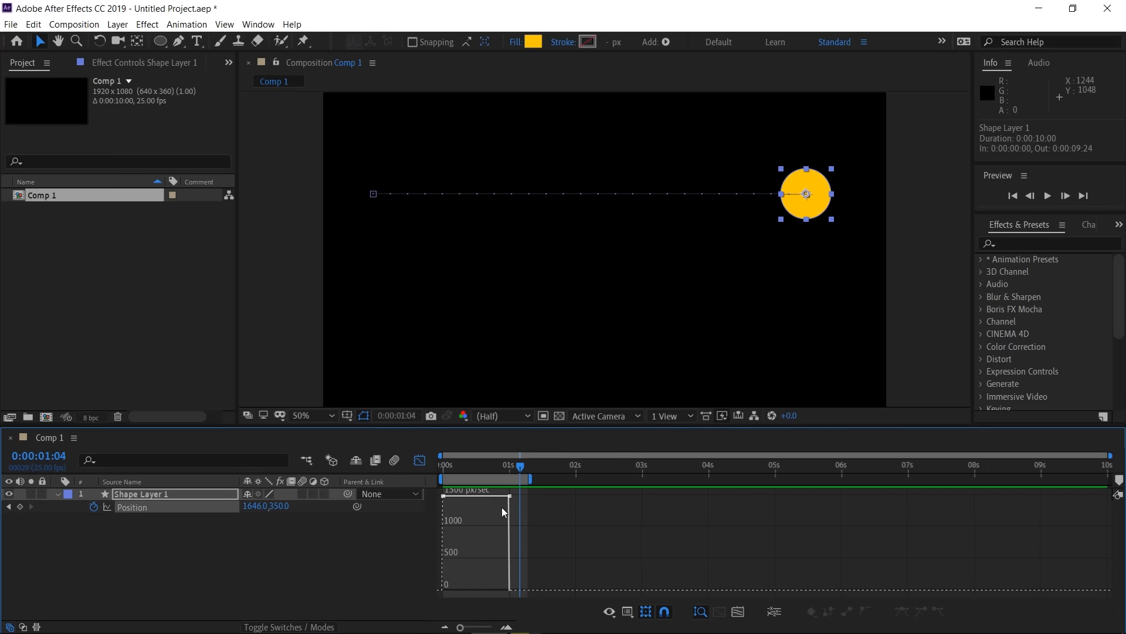
left_click(627, 613)
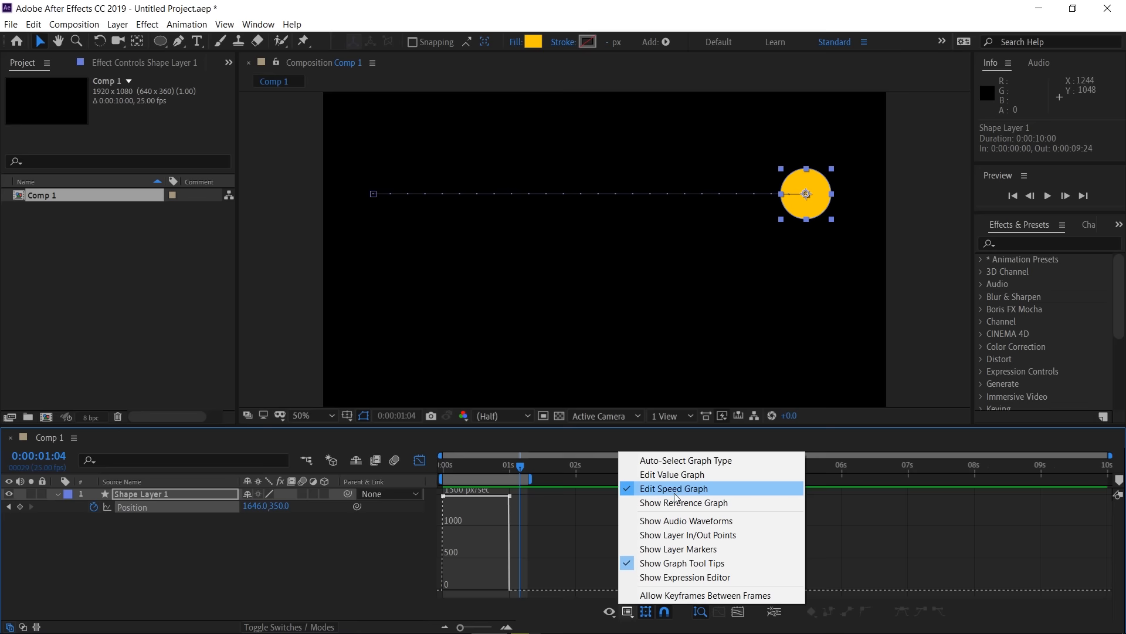
left_click(671, 475)
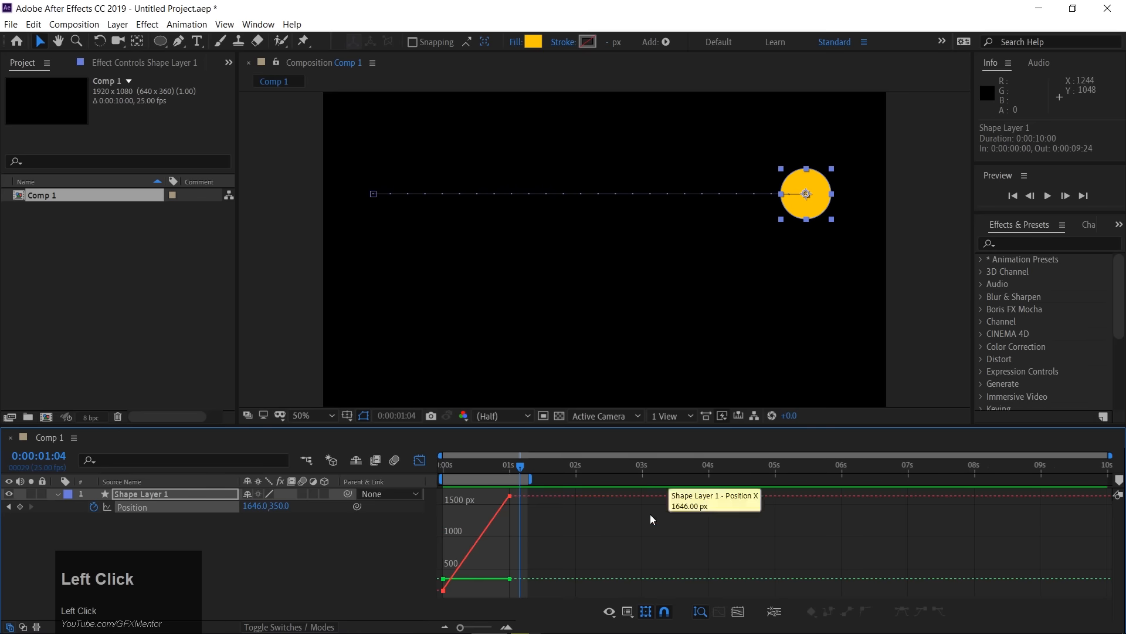
left_click(628, 612)
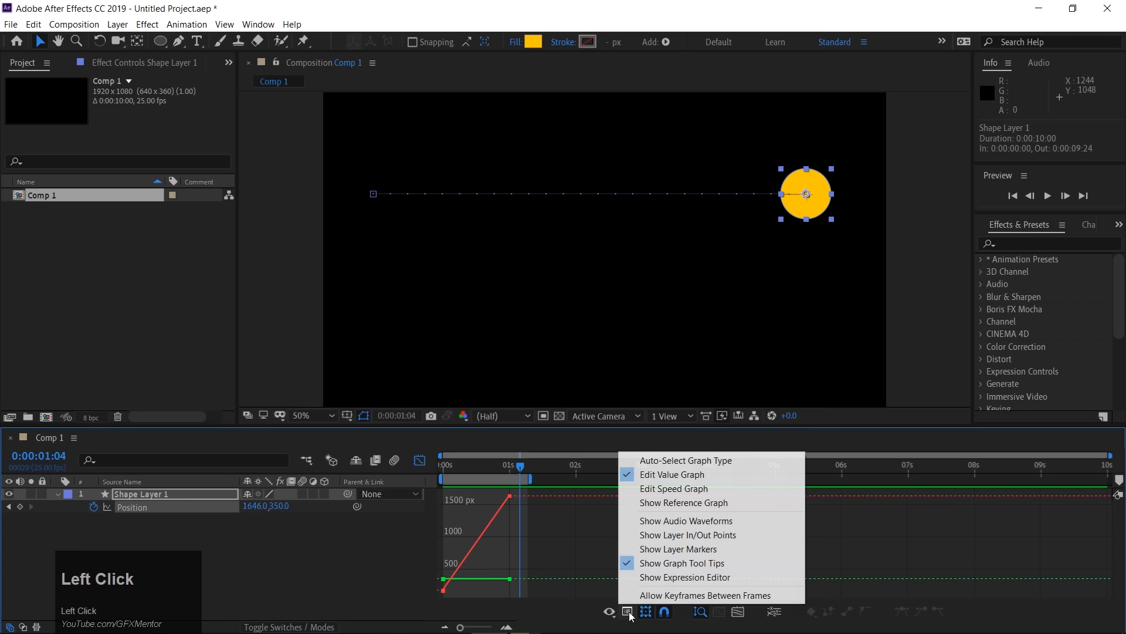
left_click(669, 488)
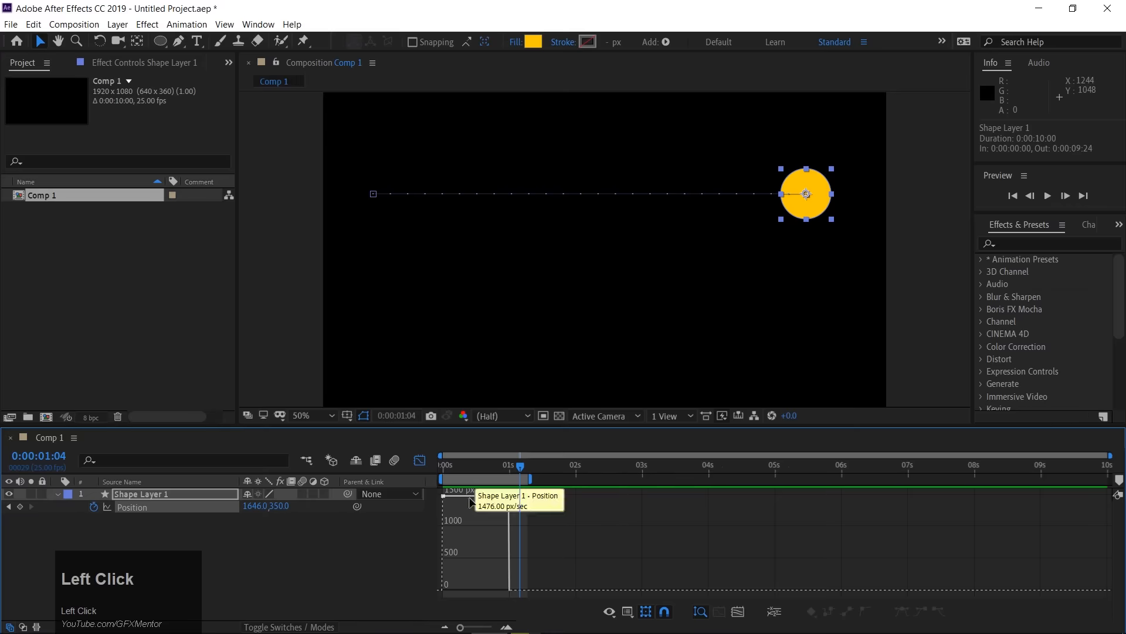
Step: Make the timeline area taller, and preview the un-eased movement from 0 seconds against its speed graph
left_click_drag(464, 427, 466, 351)
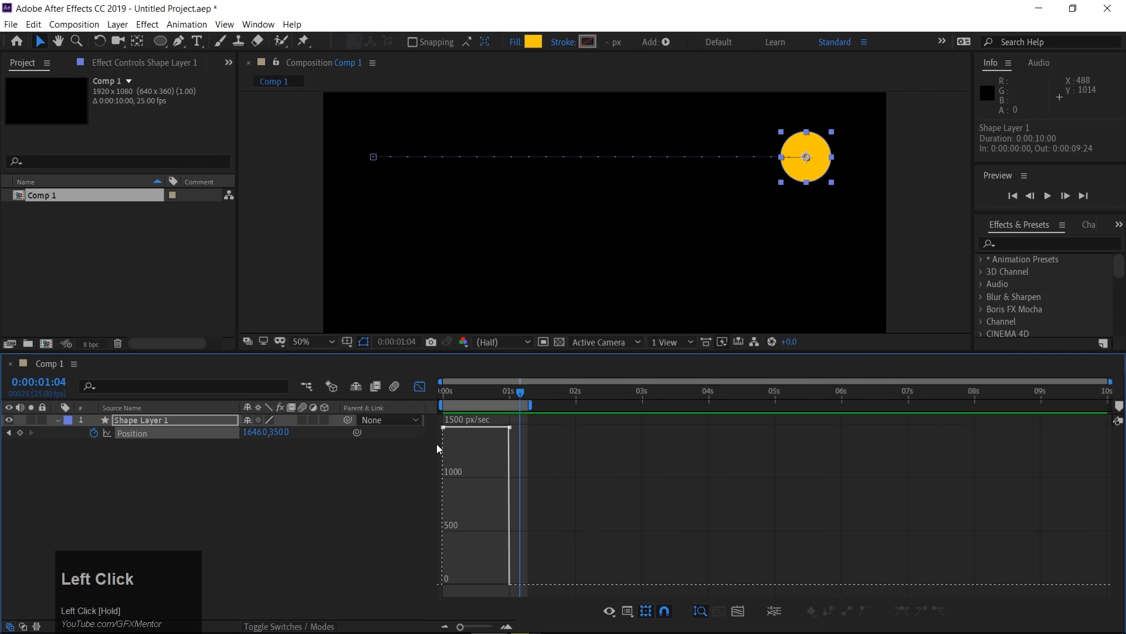
left_click_drag(444, 430, 487, 425)
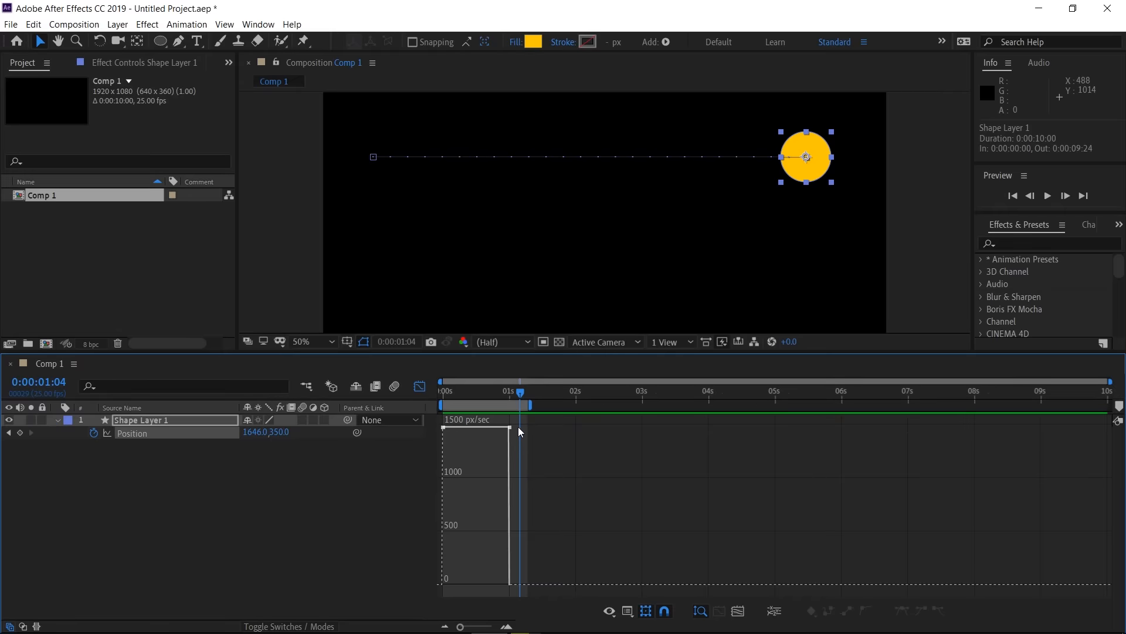
left_click_drag(518, 392, 447, 392)
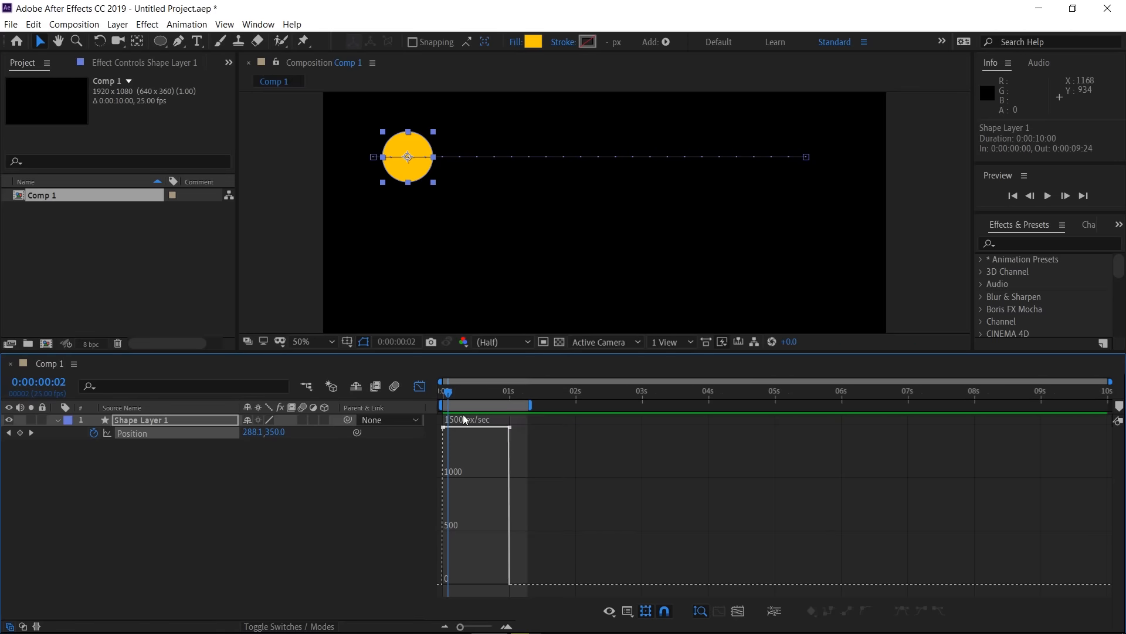
left_click_drag(449, 388, 438, 389)
key("space")
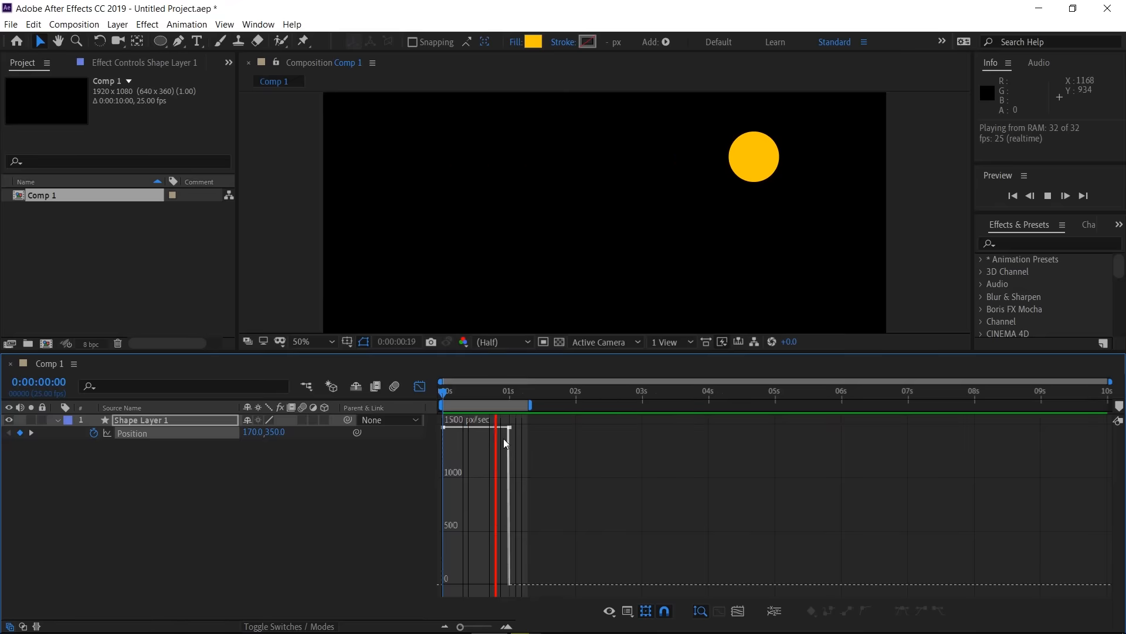
key("space")
Step: Leave the Graph Editor, apply Easy Ease to both Position keyframes, and show their speed graph again
left_click(418, 387)
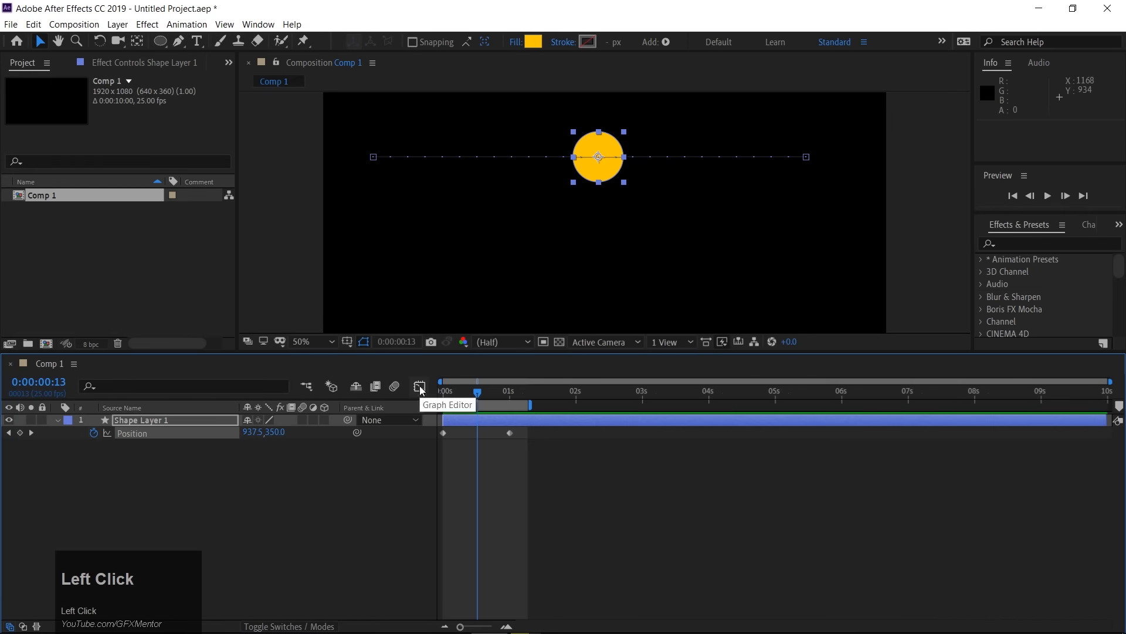
left_click_drag(524, 440, 436, 433)
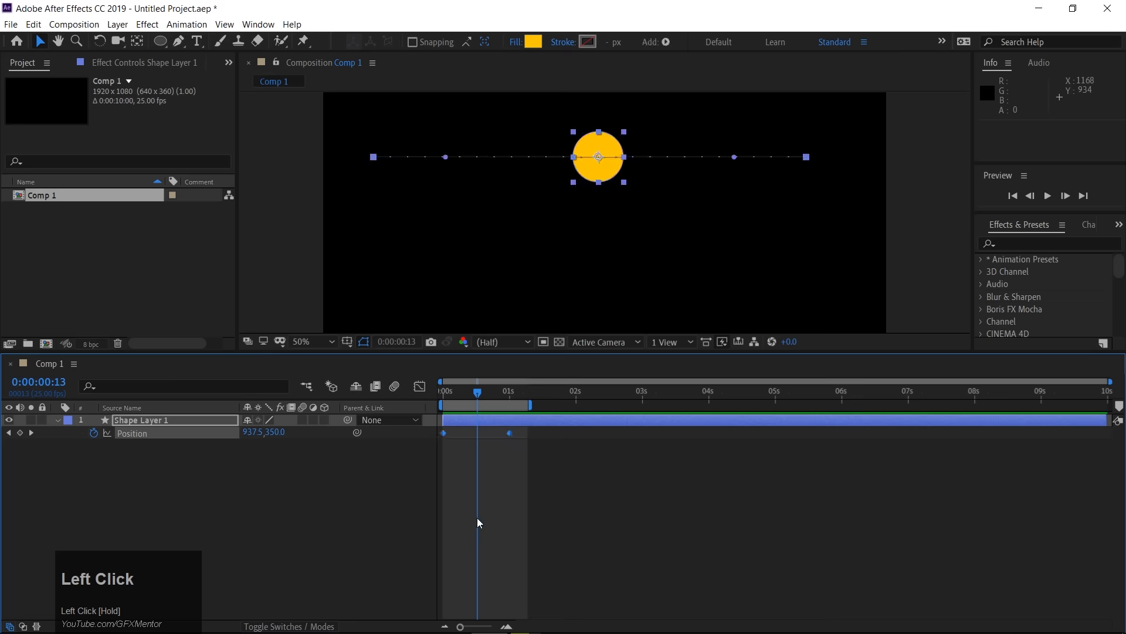
key("F9")
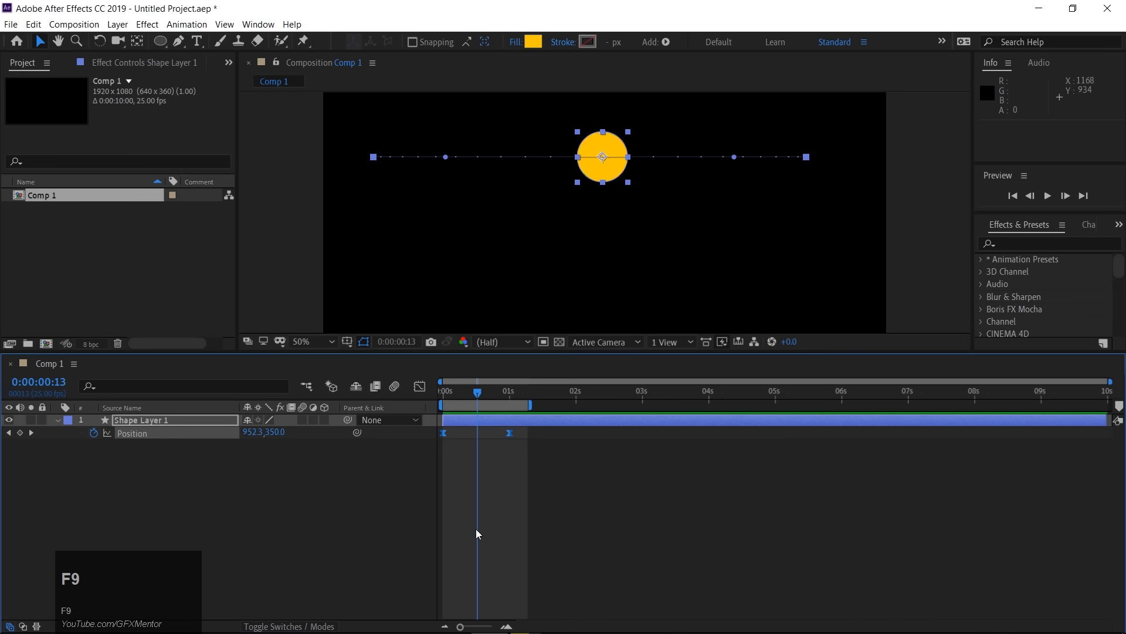
left_click(420, 388)
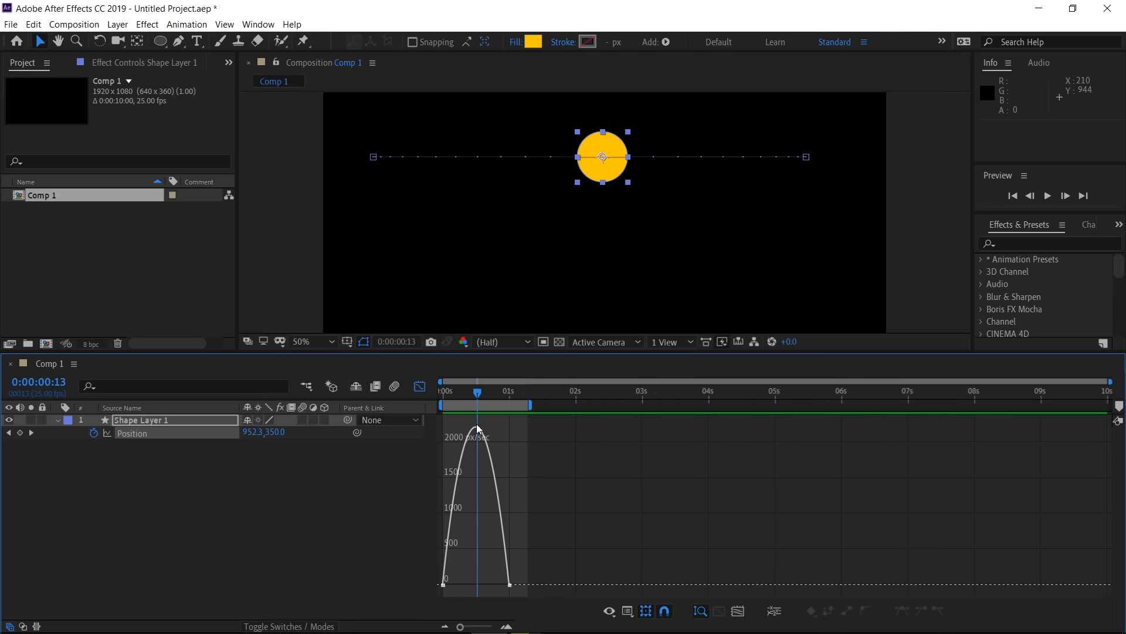
Step: Preview the eased movement from the start, and return the playhead to 0 seconds
mouse_move(476, 427)
left_click_drag(479, 392, 444, 390)
key("space")
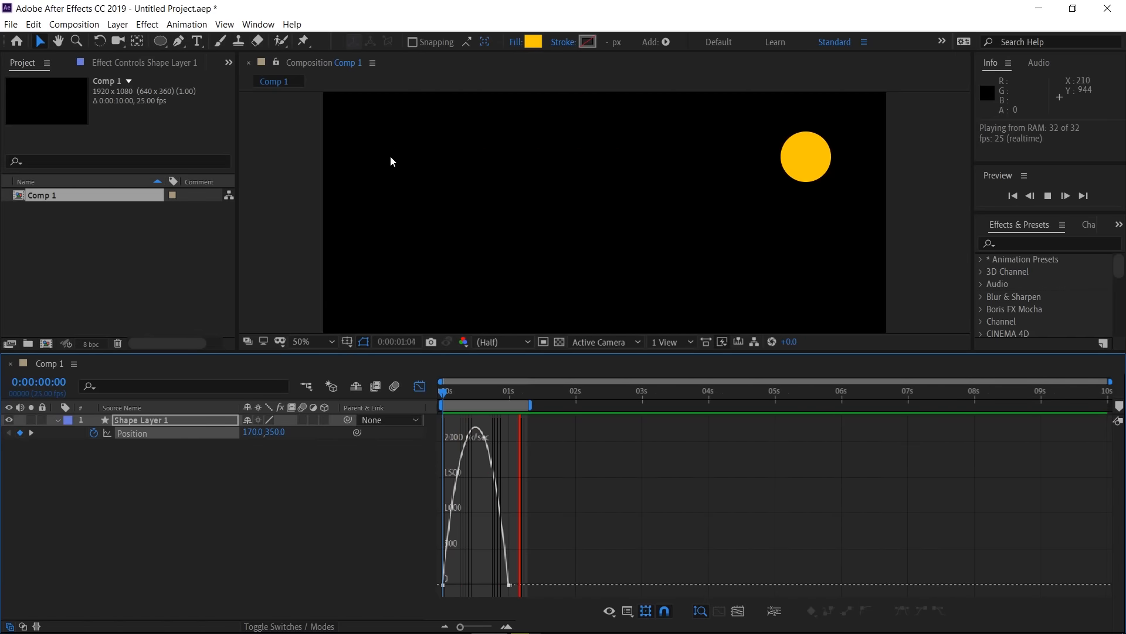
key("space")
left_click_drag(505, 393, 420, 387)
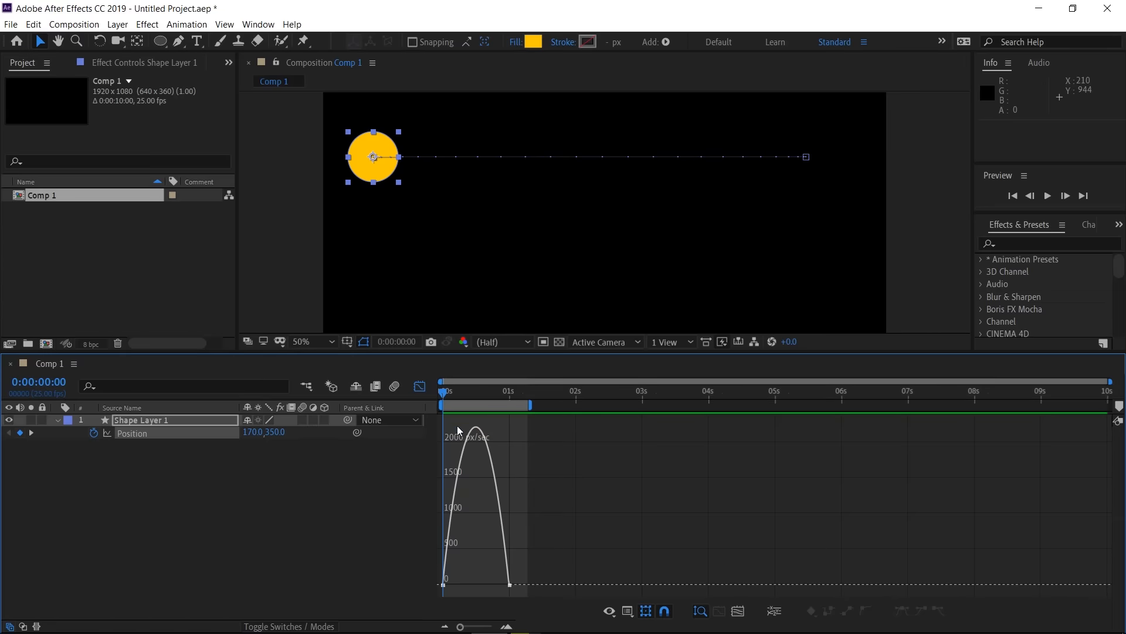
Step: Try shifting the speed peak towards the start with both keyframes' influence handles, and undo the handle changes
left_click(510, 585)
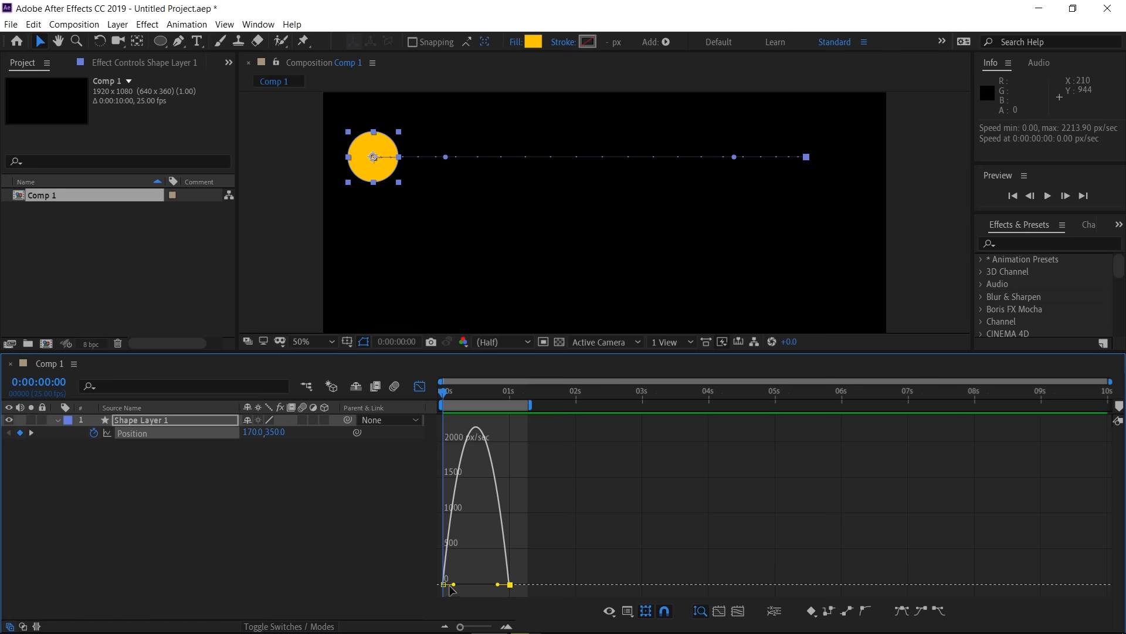
left_click_drag(455, 585, 462, 584)
key("ctrl+z")
left_click_drag(498, 585, 475, 584)
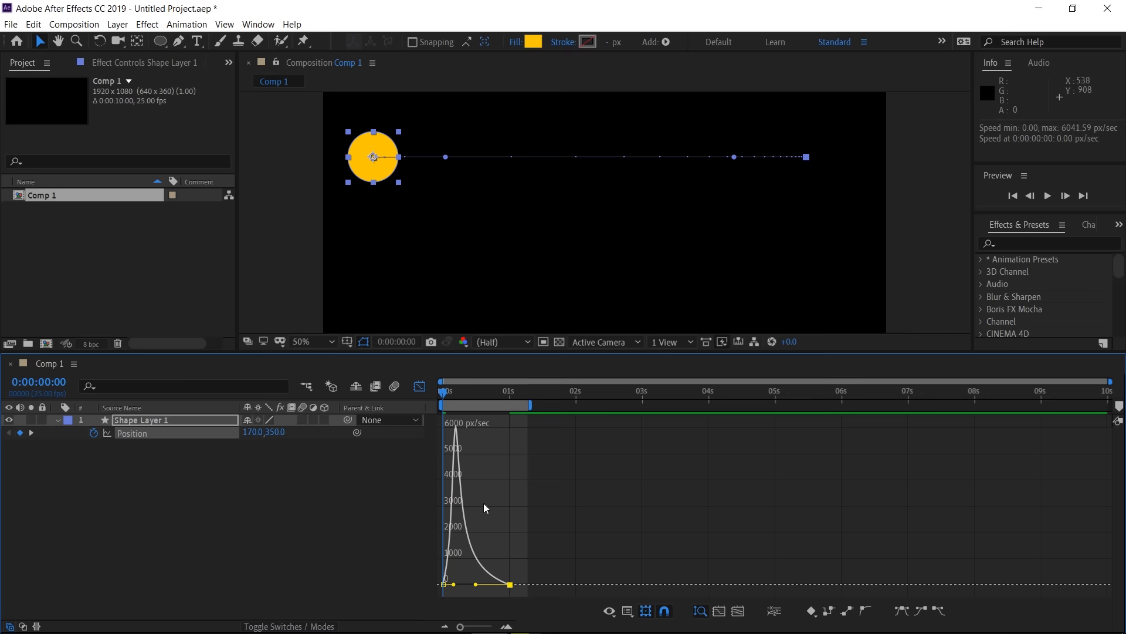
left_click_drag(456, 586, 445, 588)
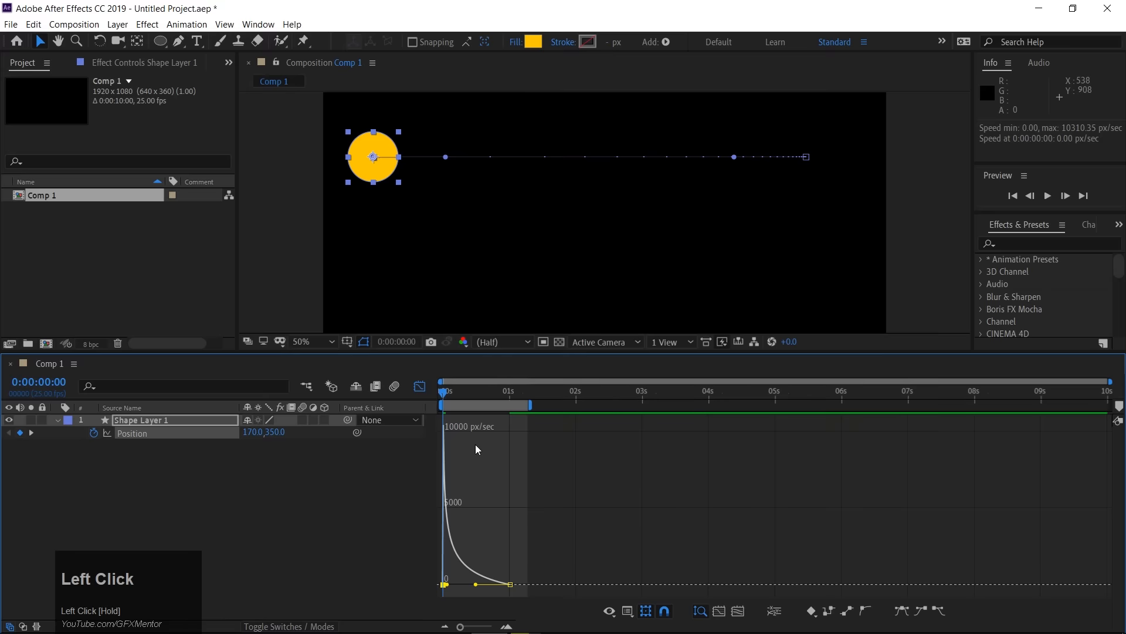
key("ctrl+z")
key("ctrl+z")
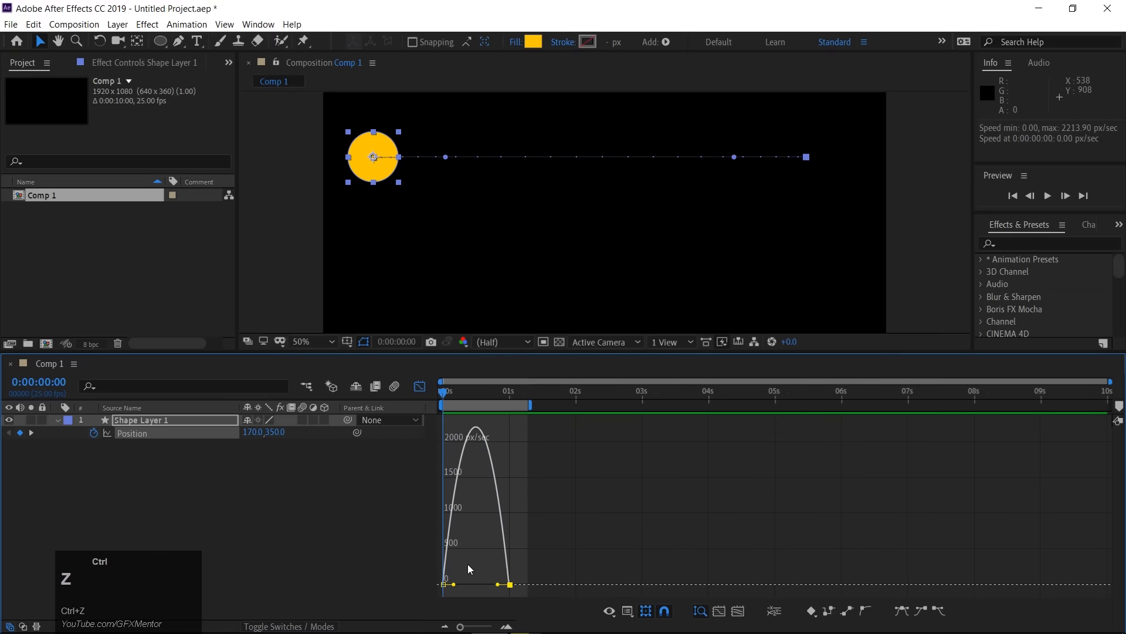
Step: Fit the speed graph, shrink the first keyframe's influence to almost nothing, extend the last keyframe's to about half the span, and preview
left_click(720, 611)
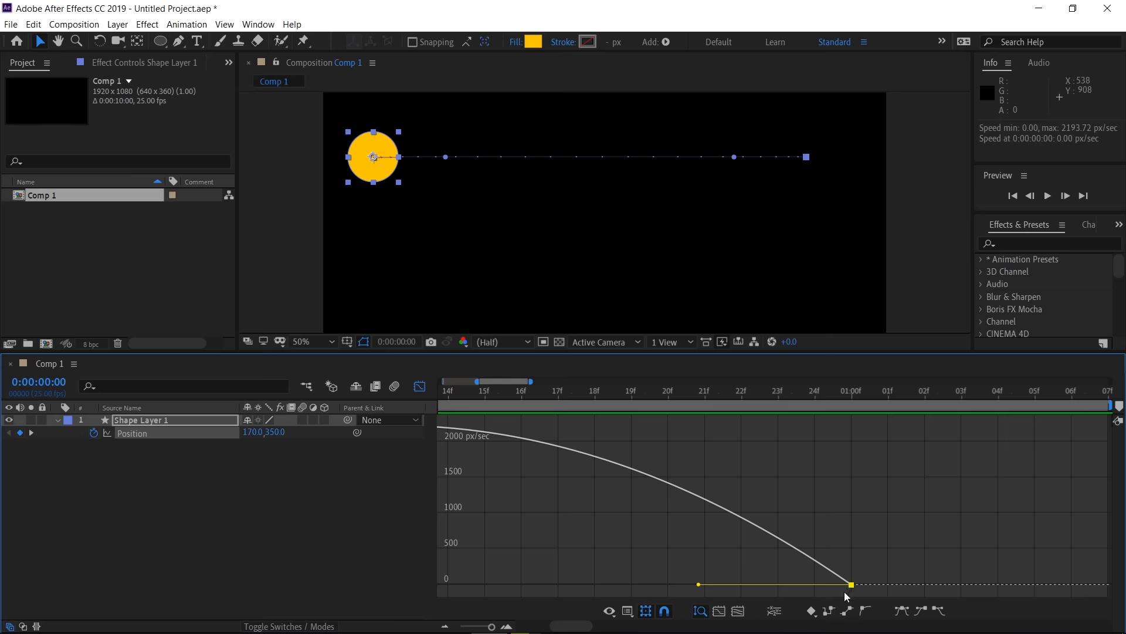
left_click(739, 612)
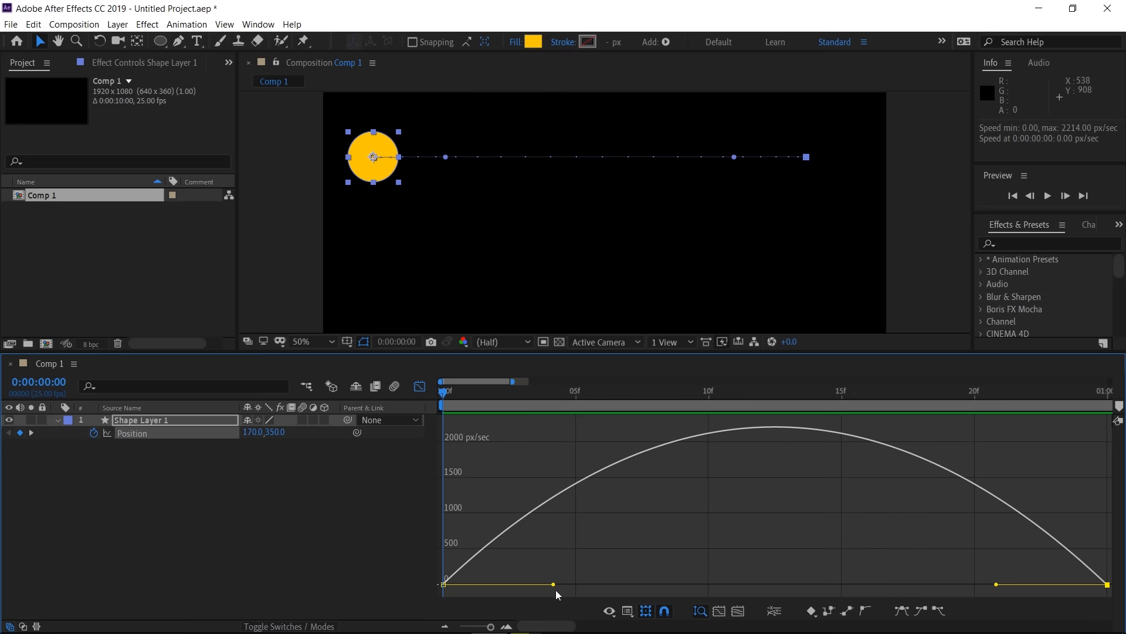
left_click_drag(549, 585, 454, 588)
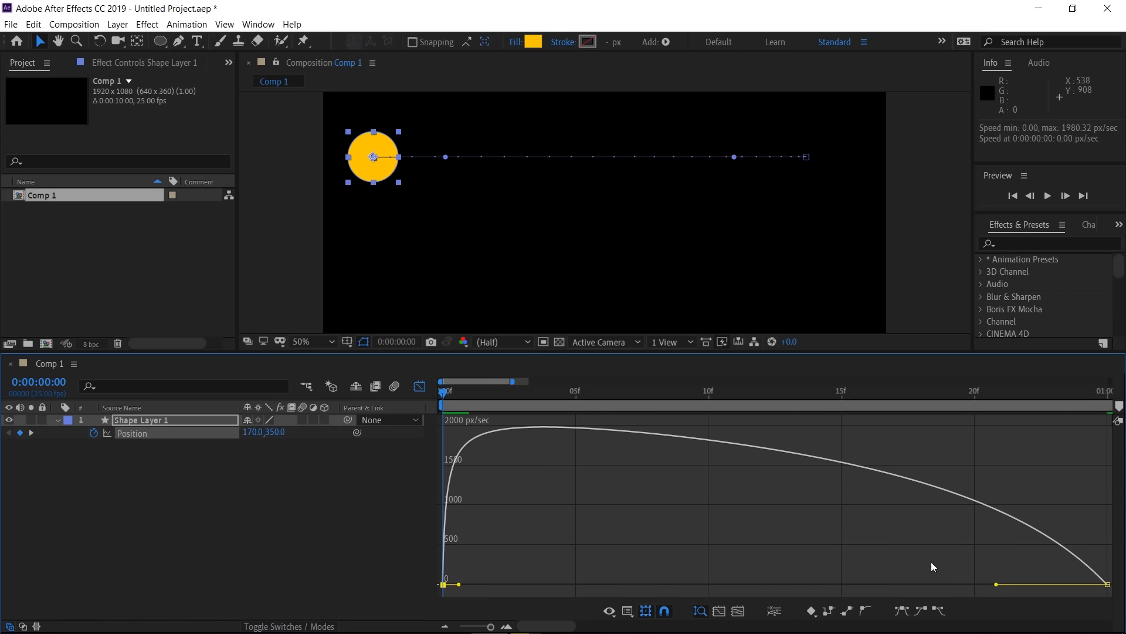
left_click_drag(1000, 587, 548, 591)
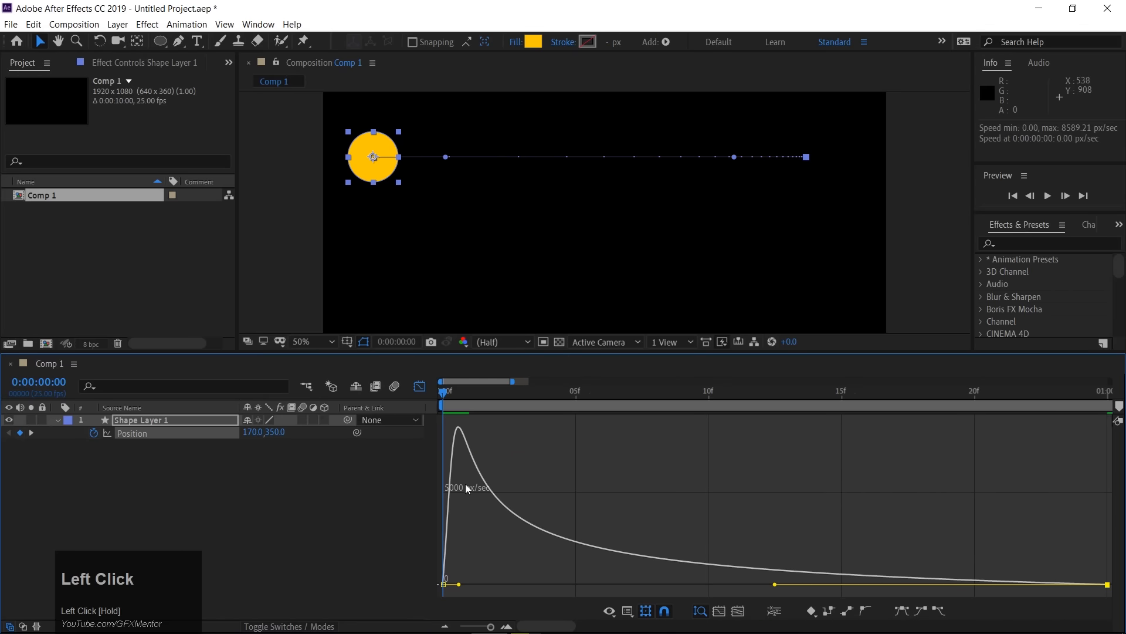
left_click_drag(458, 589, 446, 582)
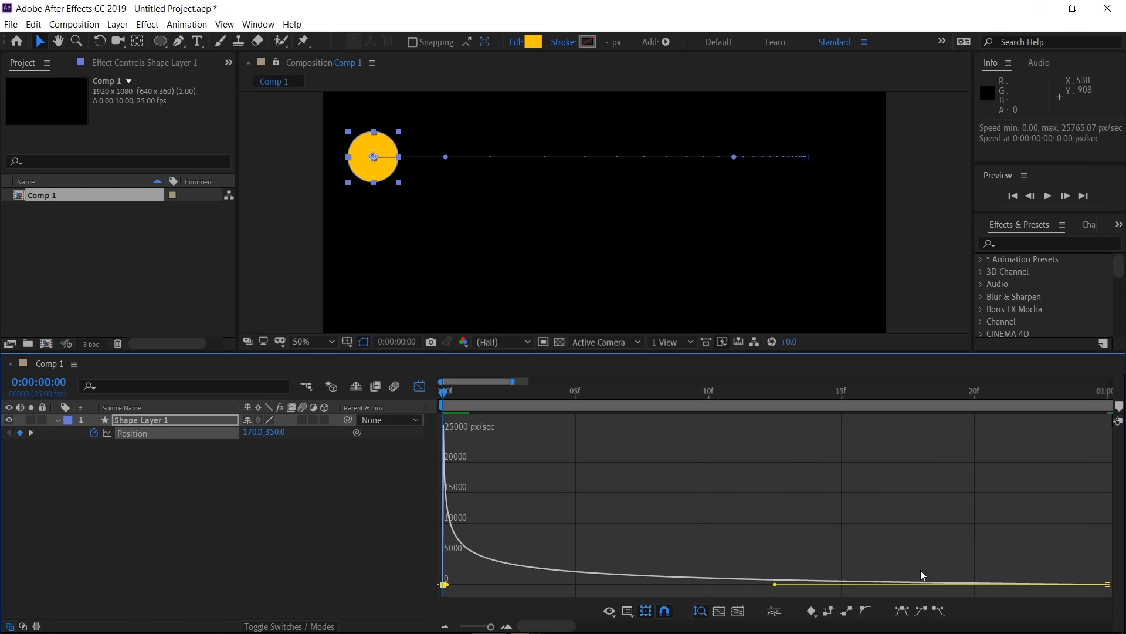
key("space")
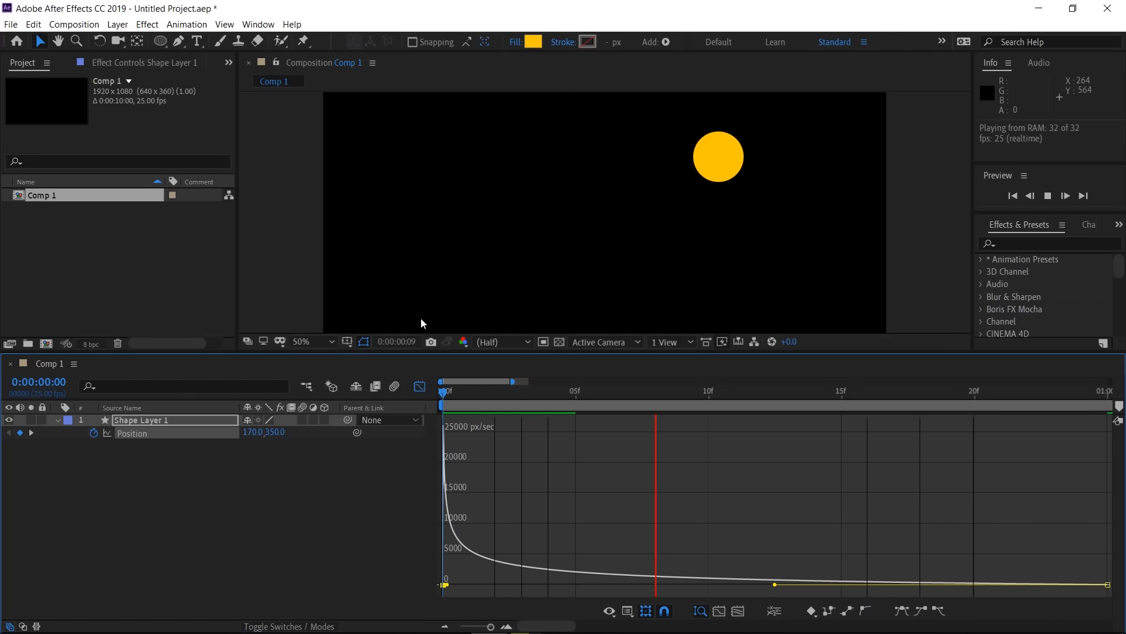
key("space")
Step: Enable motion blur for the composition and the circle's layer, and preview the movement from the start
left_click(394, 386)
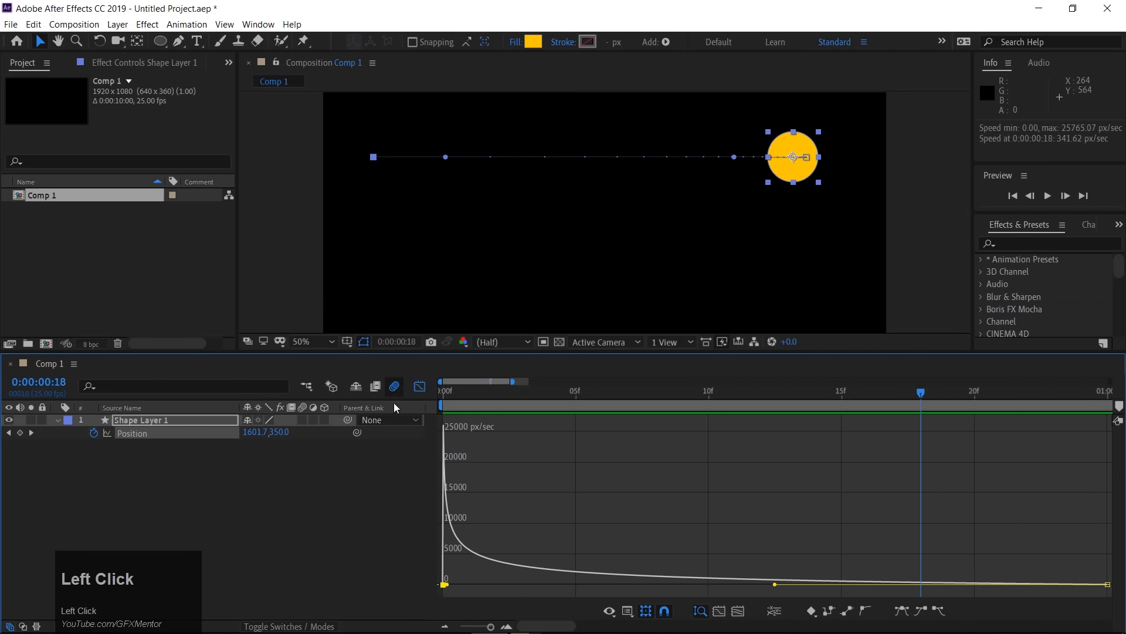
left_click(304, 420)
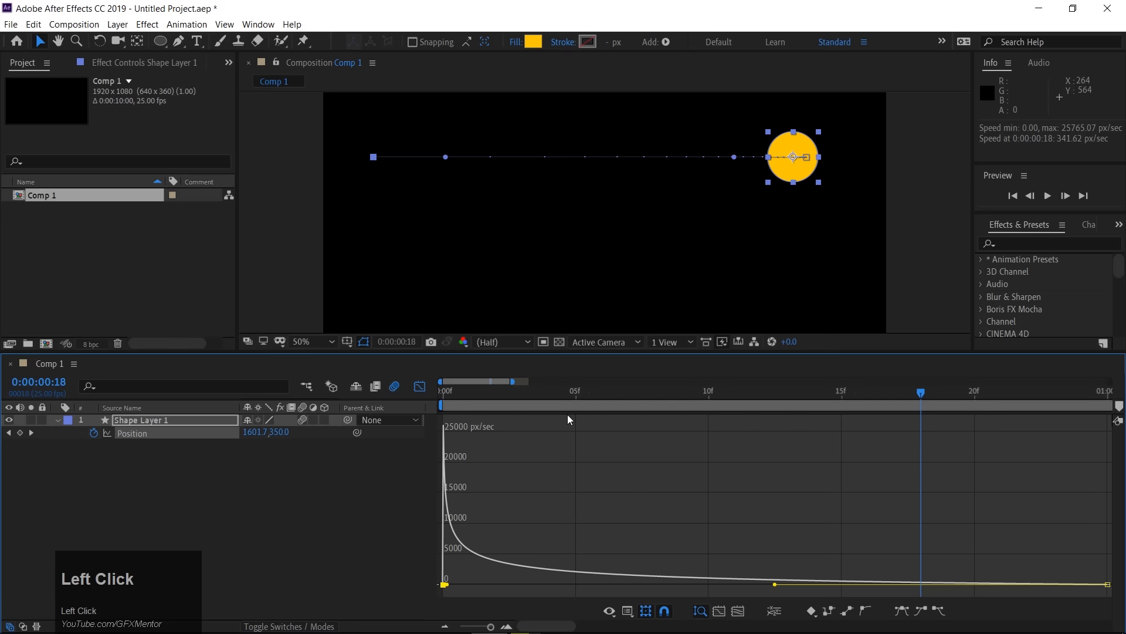
key("space")
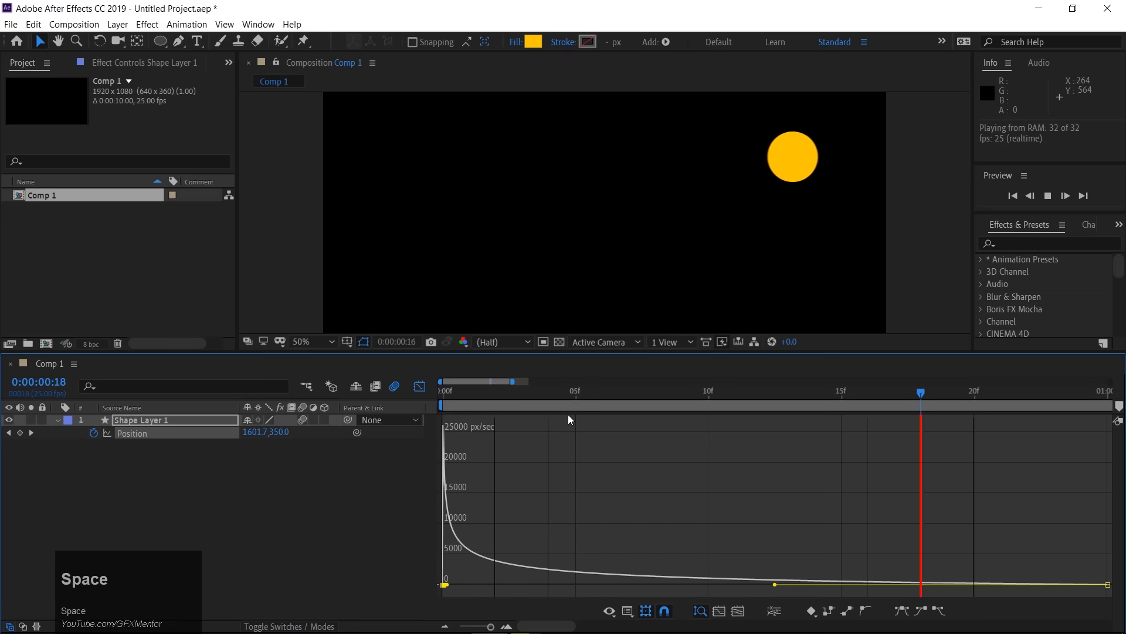
key("space")
left_click_drag(618, 395, 399, 417)
key("space")
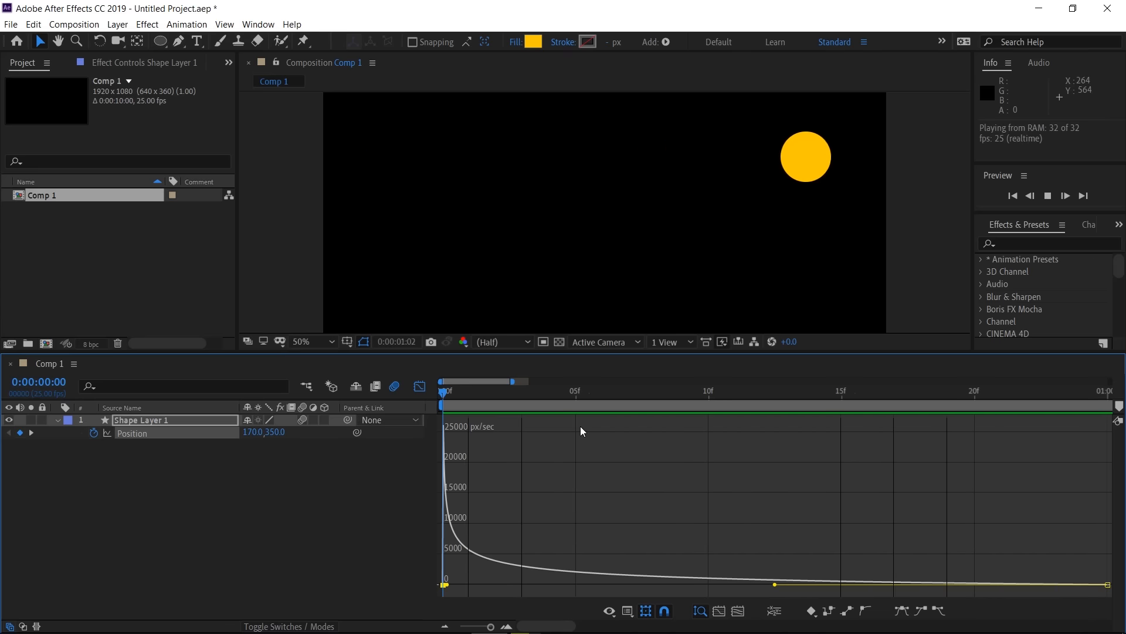
key("space")
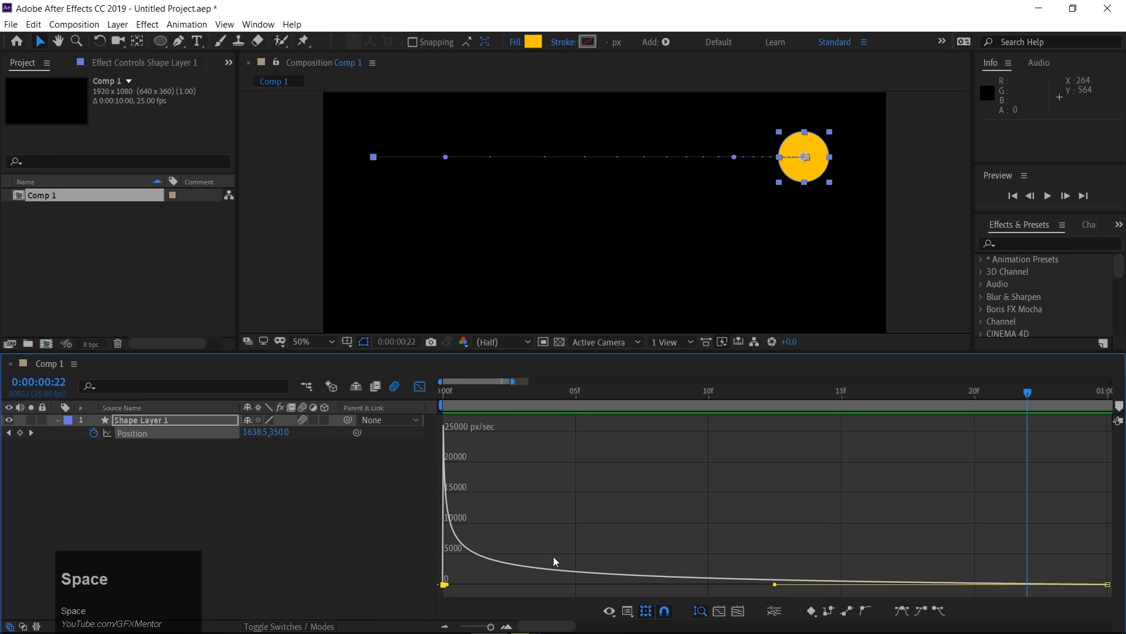
Step: Shrink the last position keyframe's influence to almost nothing, extend the first's to about half the span, and preview from the start
key("ctrl")
left_click_drag(773, 582, 1100, 575)
left_click_drag(447, 585, 775, 584)
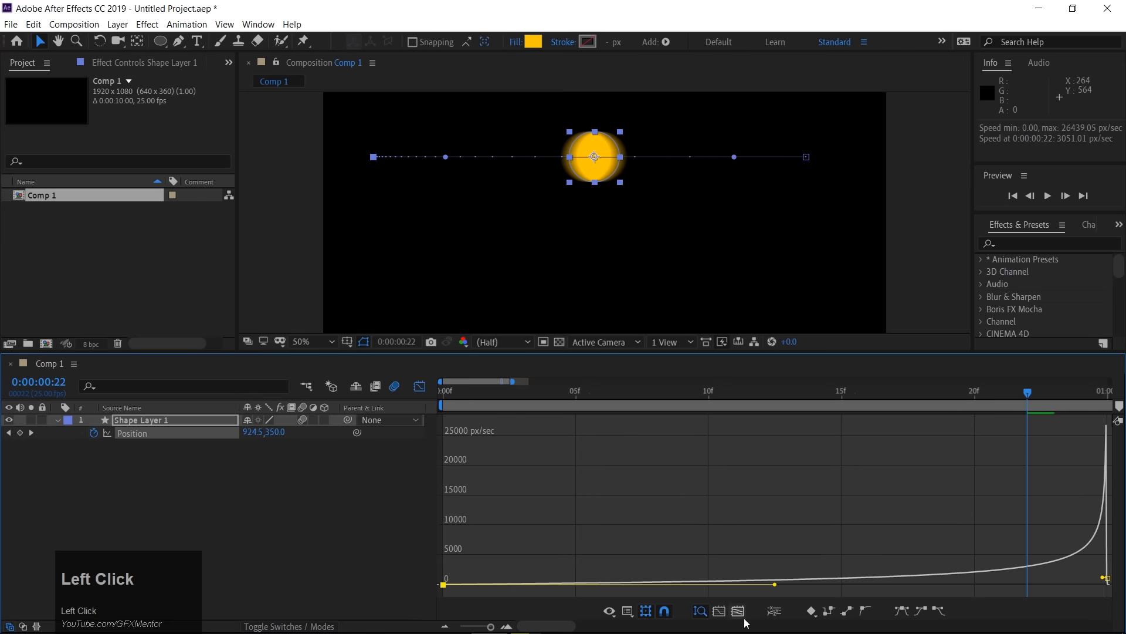
scroll(810, 476, "down", 1)
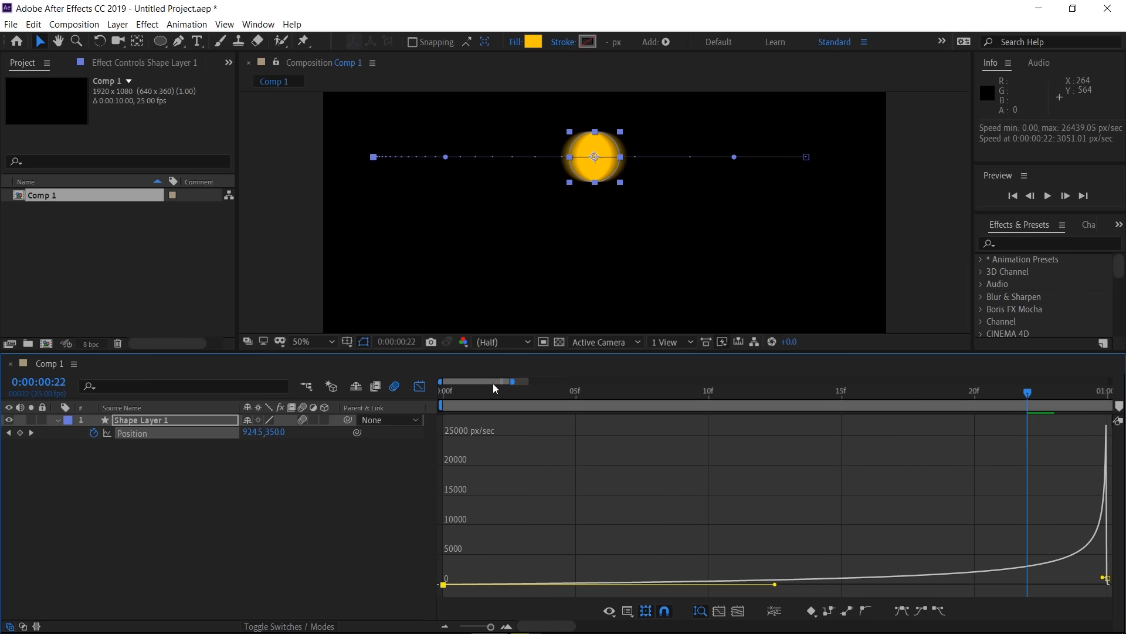
left_click_drag(466, 395, 413, 391)
key("space")
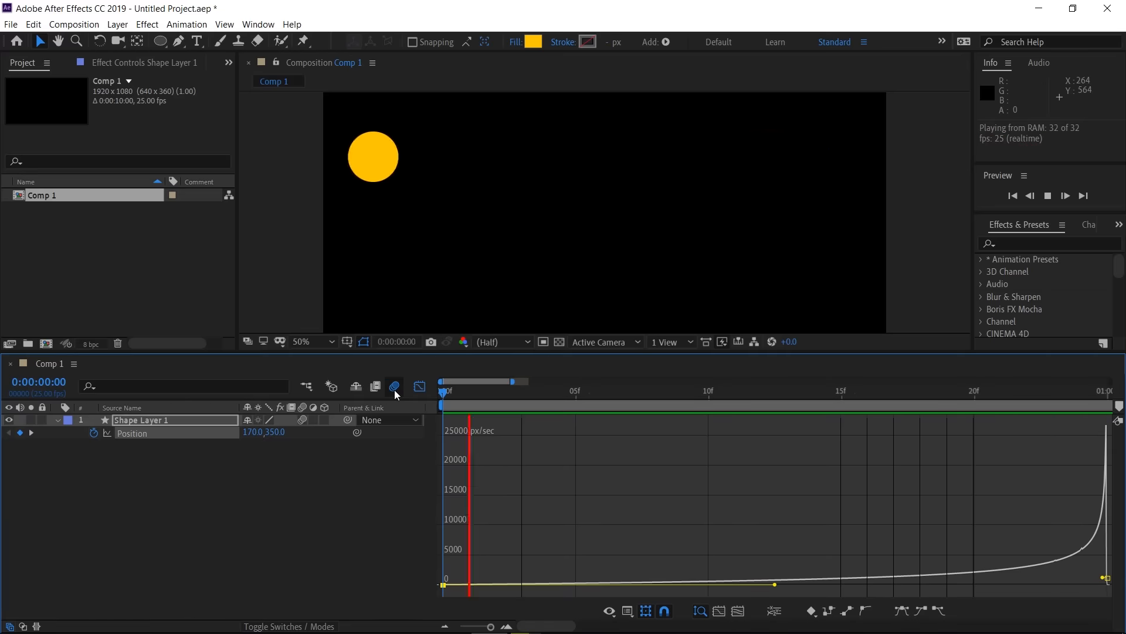
key("space")
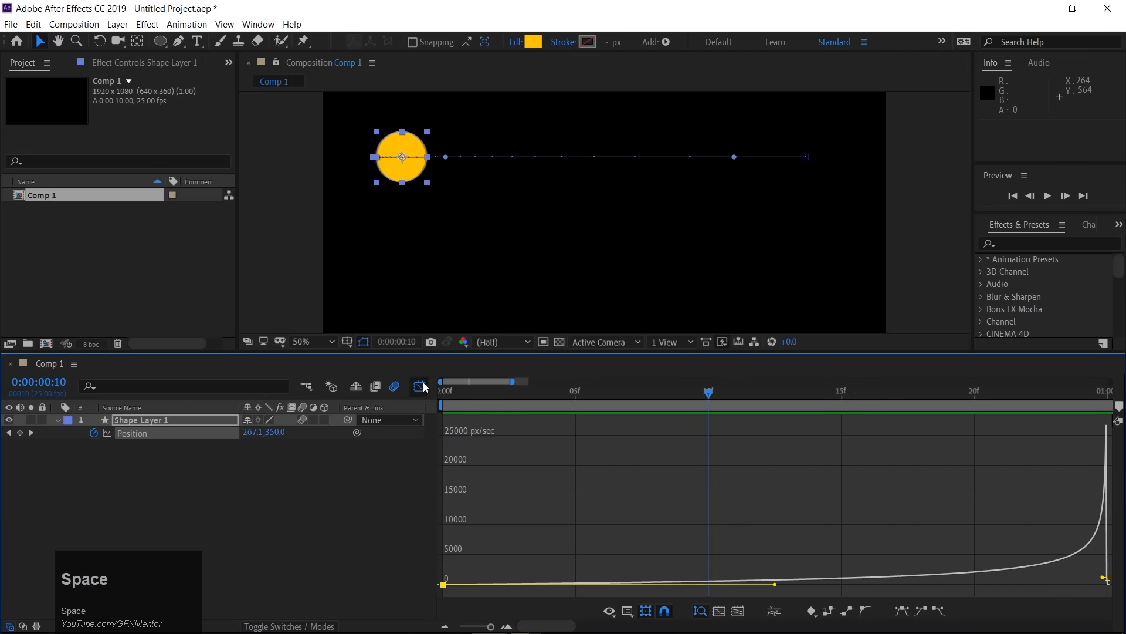
left_click_drag(675, 390, 420, 435)
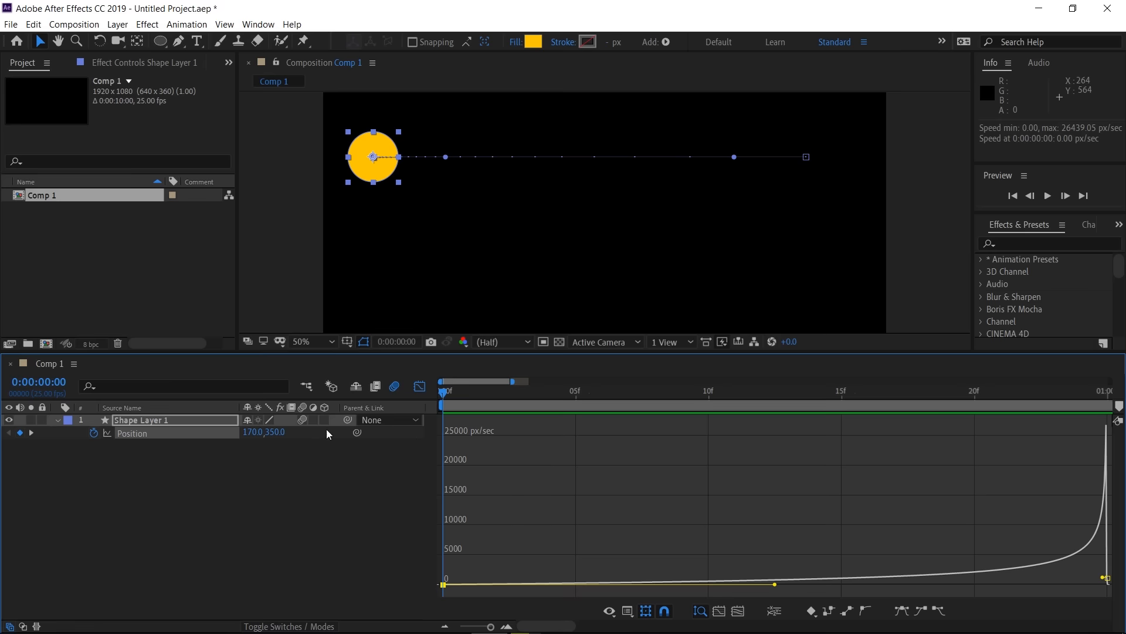
Step: Reset both position keyframes to linear and apply Easy Ease to them again
left_click(420, 386)
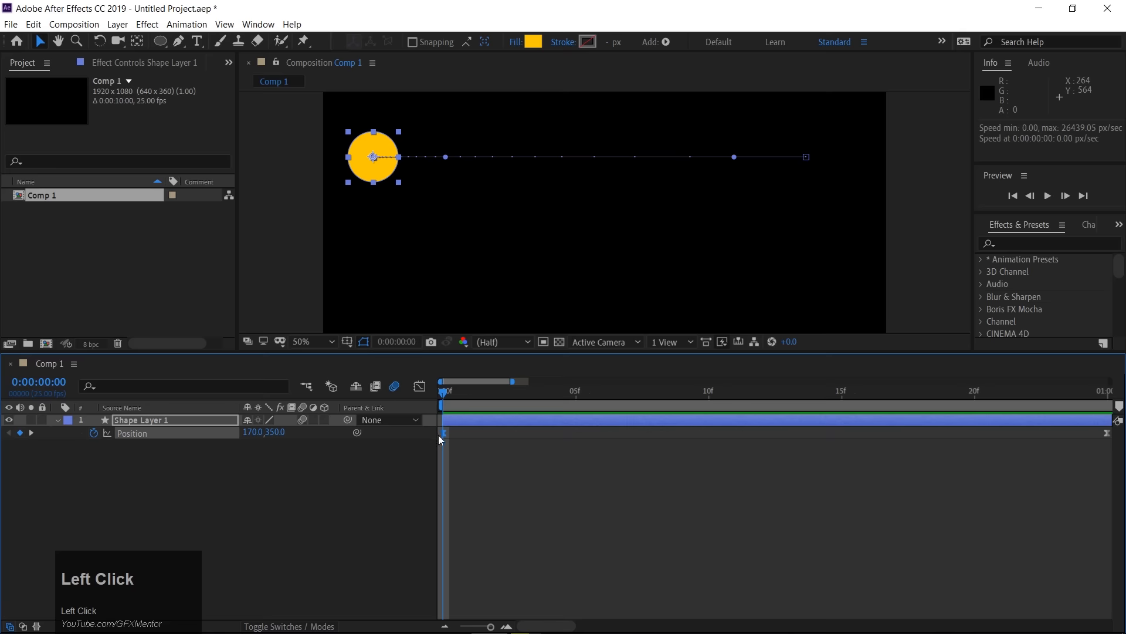
scroll(603, 473, "down", 3)
left_click_drag(527, 450, 440, 431)
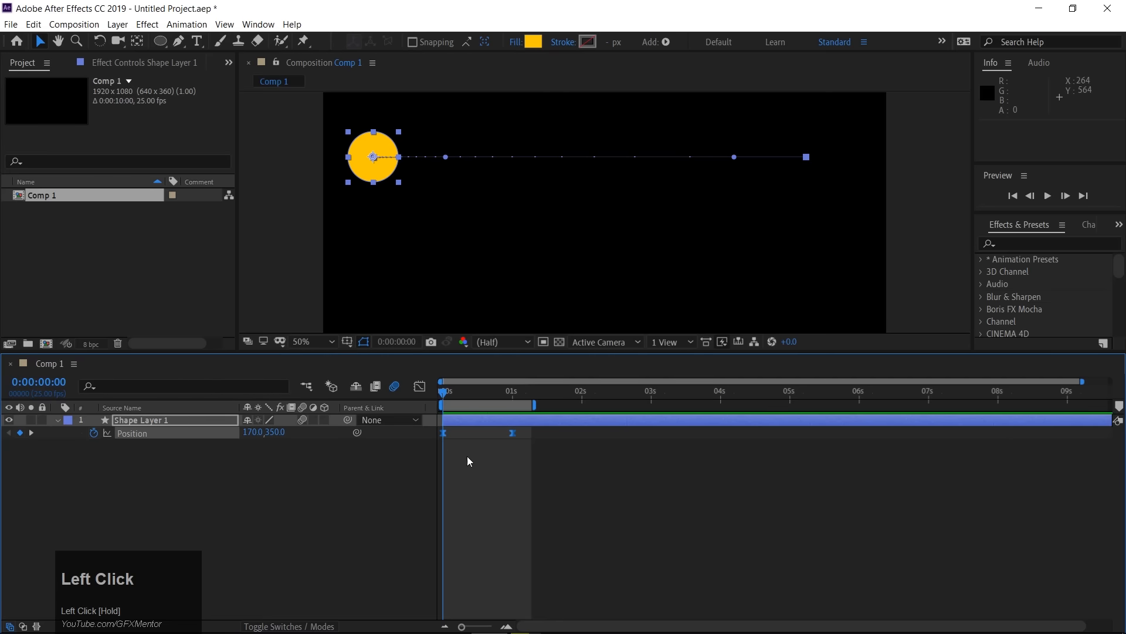
left_click(513, 435, "ctrl")
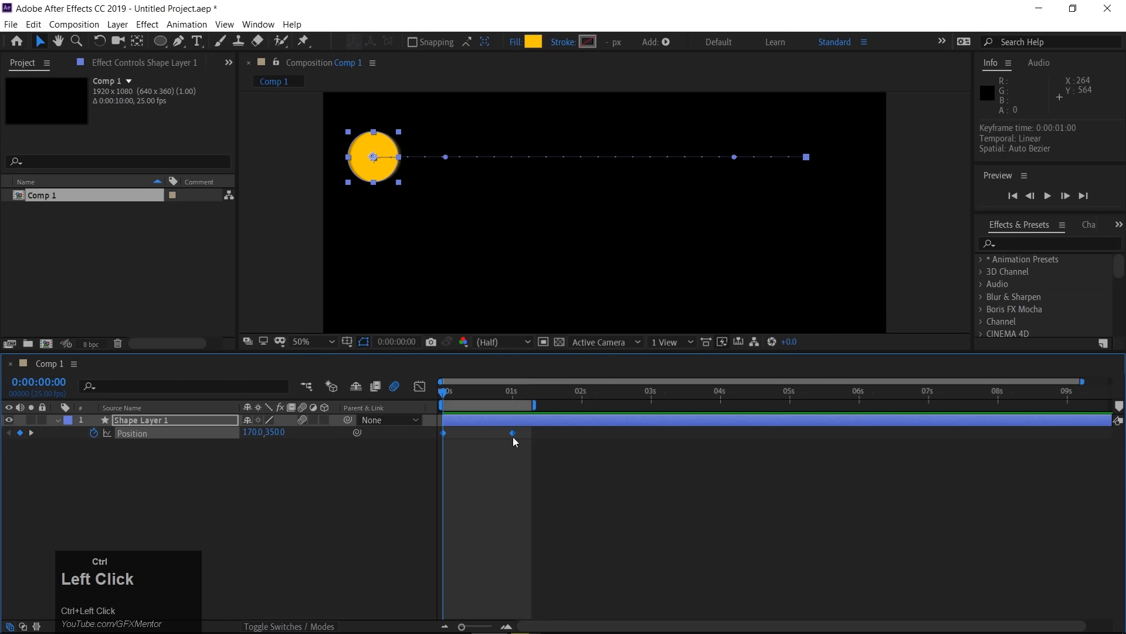
mouse_move(452, 400)
left_mouse_down()
mouse_move(518, 399)
mouse_move(443, 393)
left_mouse_up()
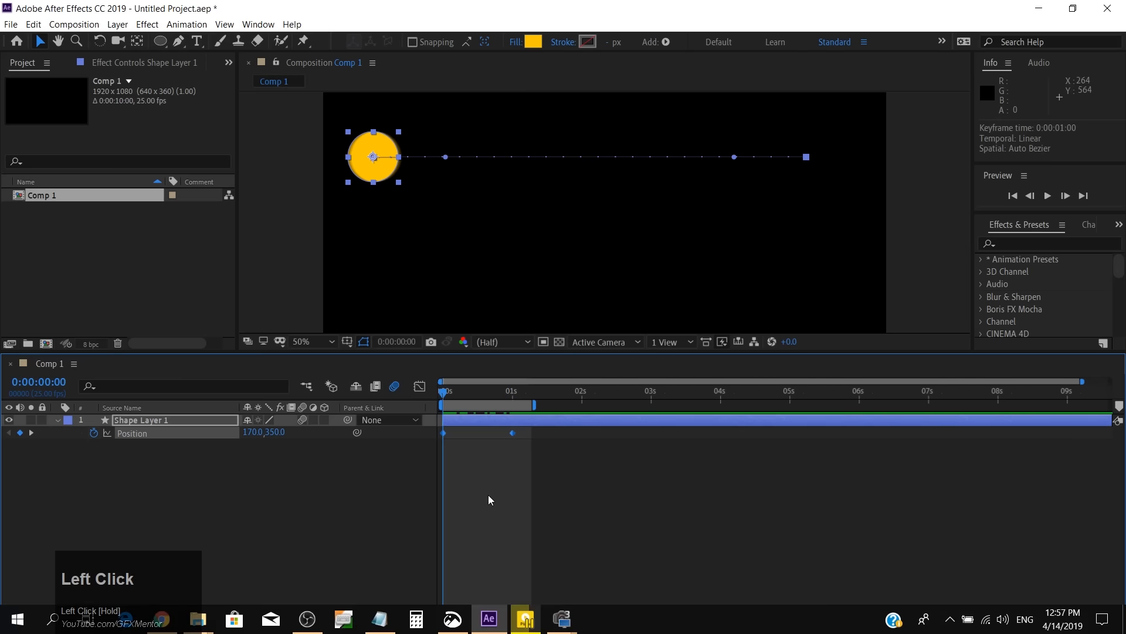
key("F9")
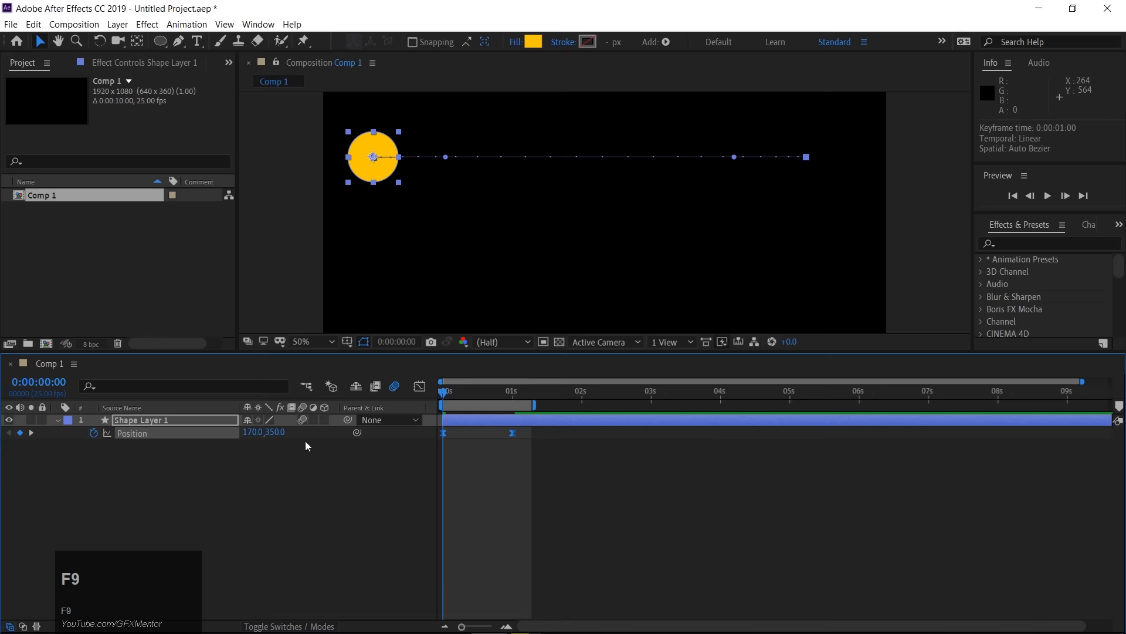
Step: In the position speed graph, extend both keyframes' influence to the middle of the span for a sharp central peak, and preview
left_click(420, 386)
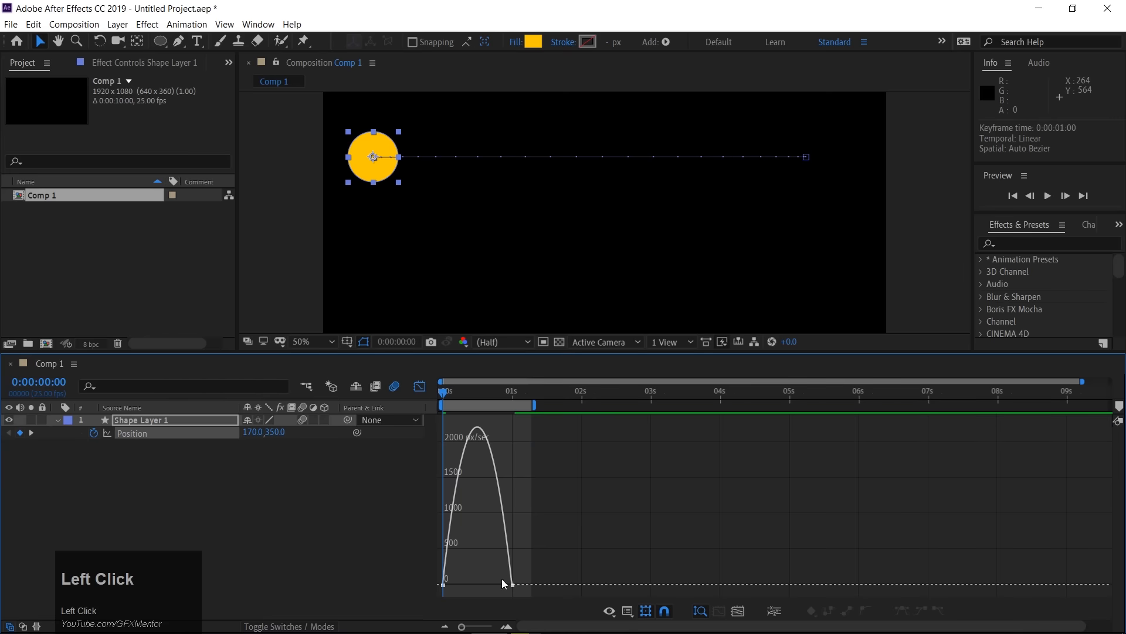
left_click(512, 585)
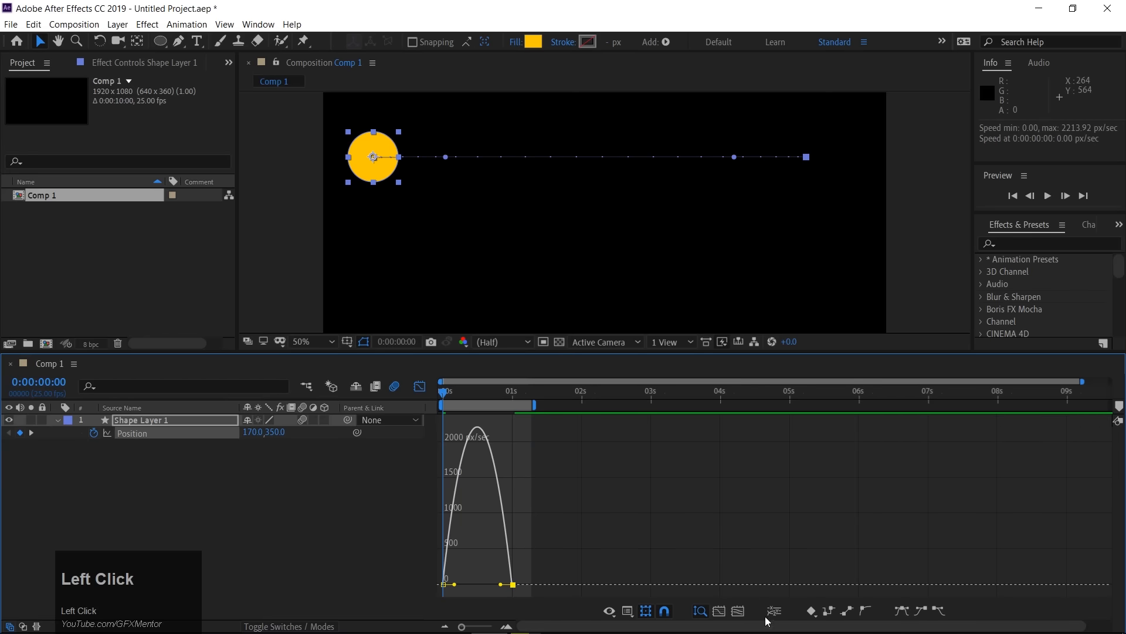
left_click(740, 613)
left_click_drag(997, 585, 784, 590)
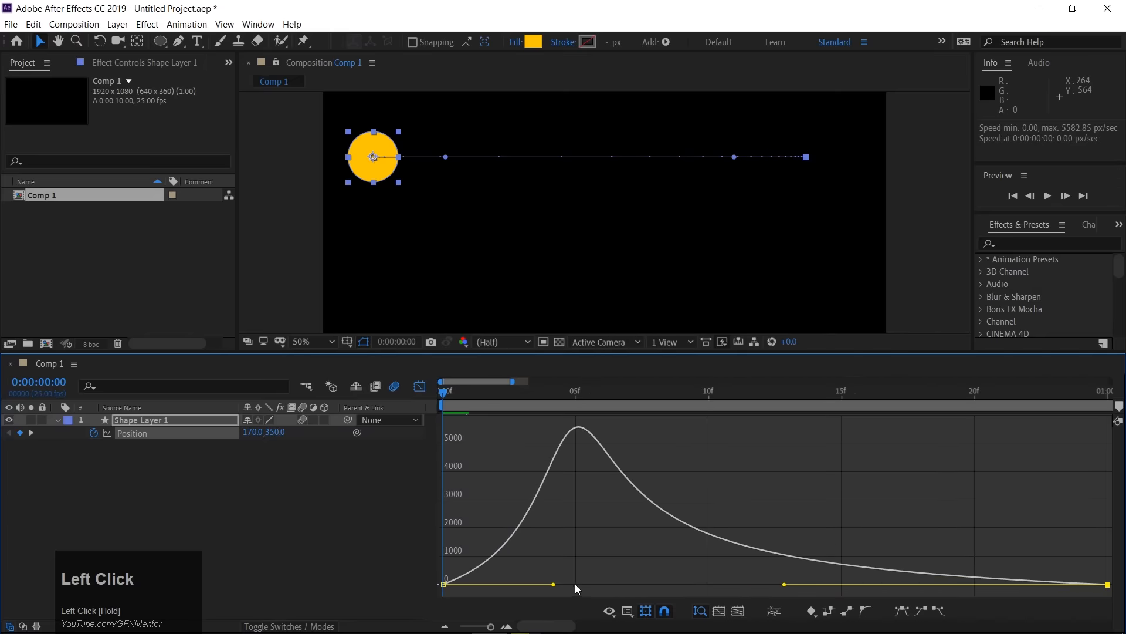
left_click_drag(554, 584, 774, 584)
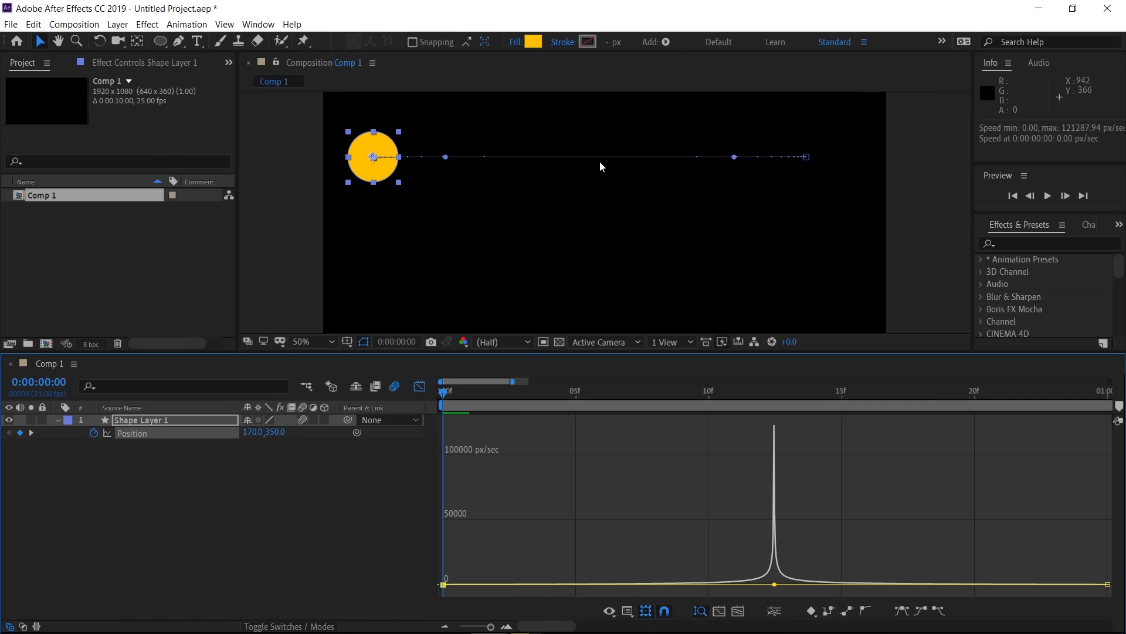
key("space")
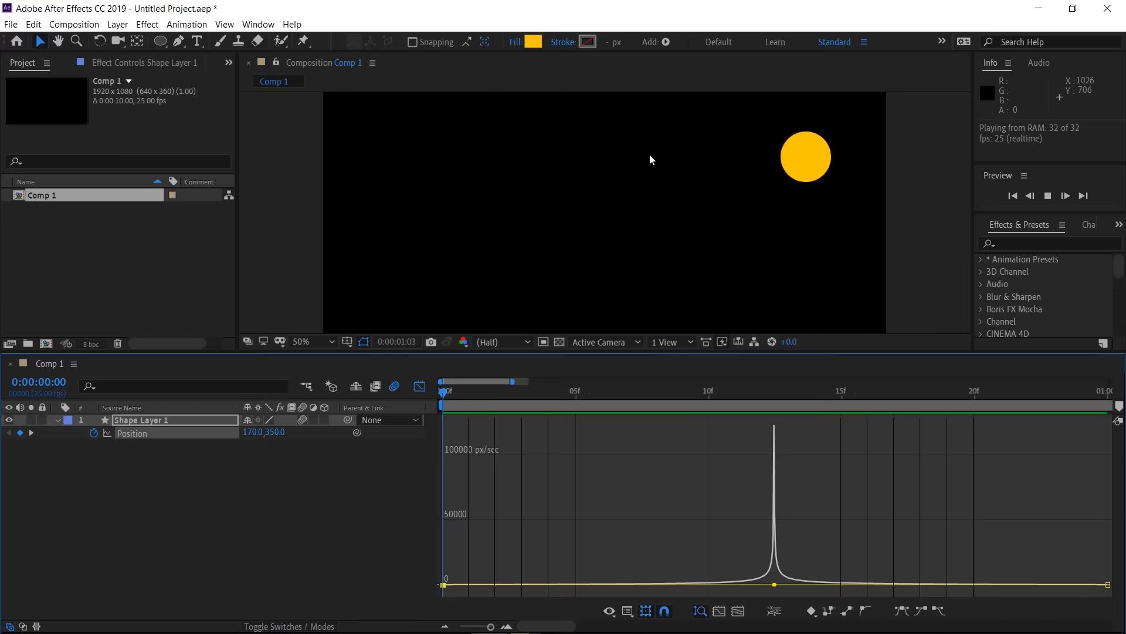
key("space")
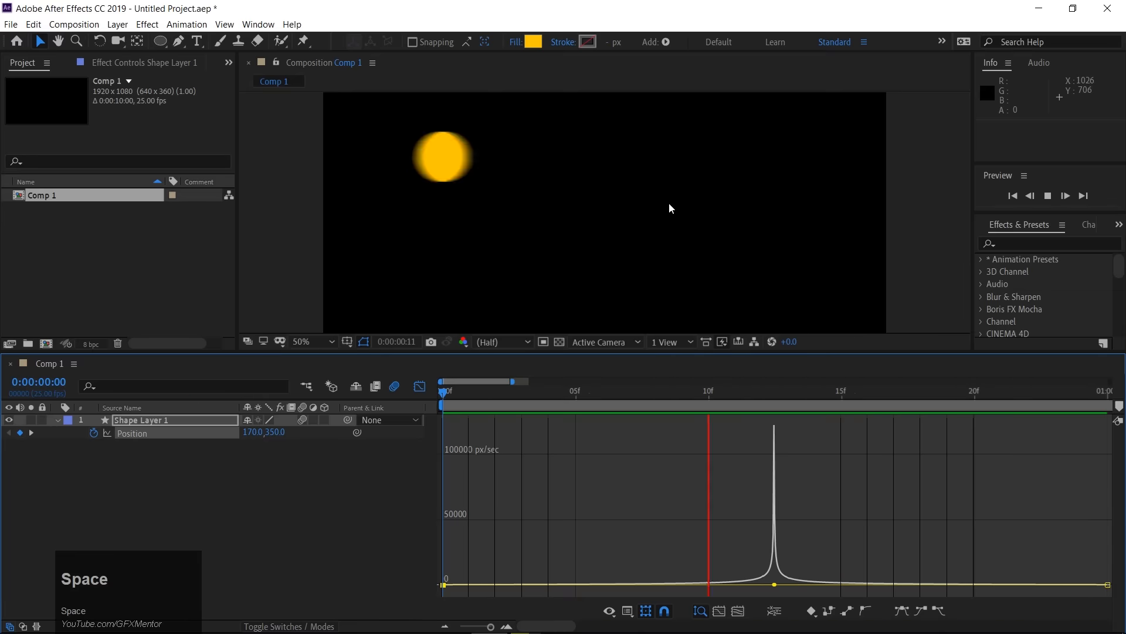
Step: Remove the circle's position animation, reveal its Scale property, and move the circle near the composition's centre, to about 964, 566
left_click(100, 459)
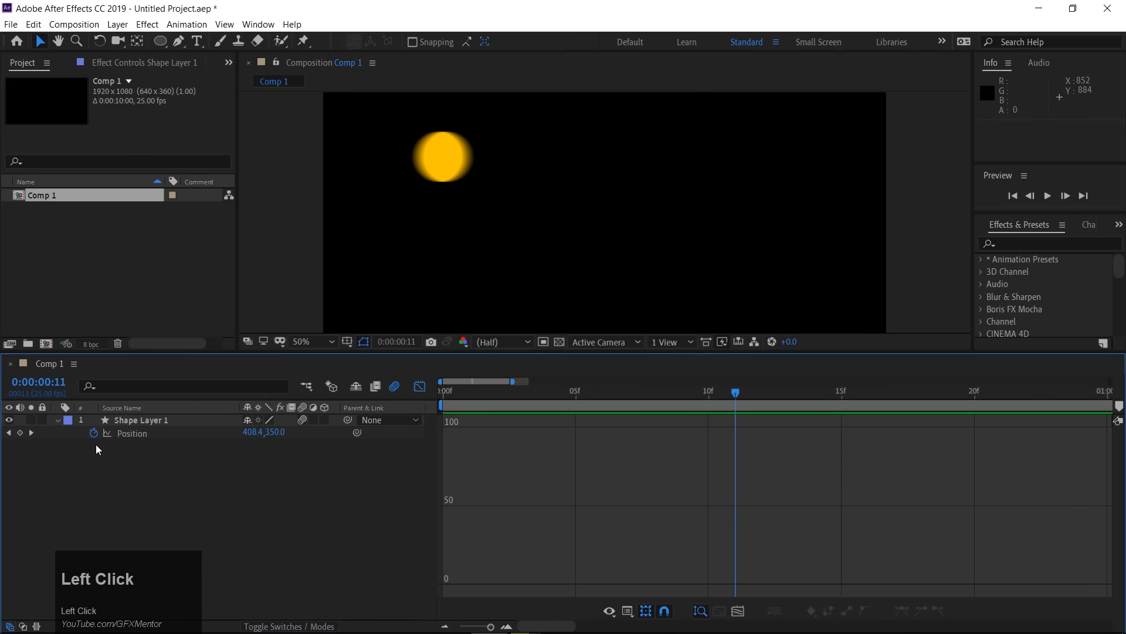
left_click(120, 433)
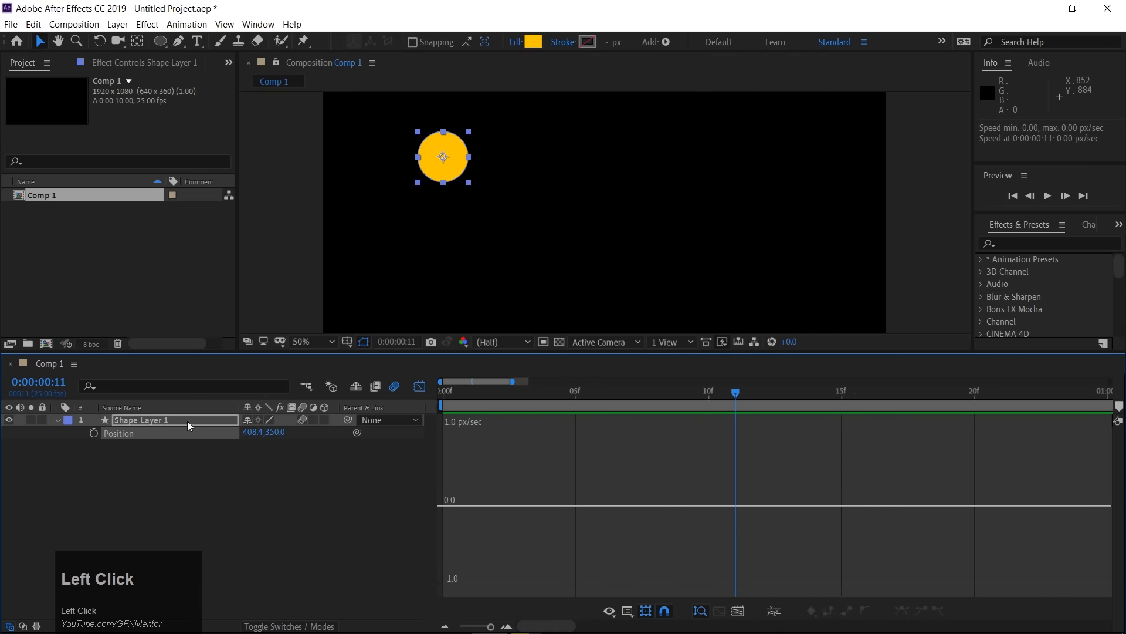
left_click(419, 386)
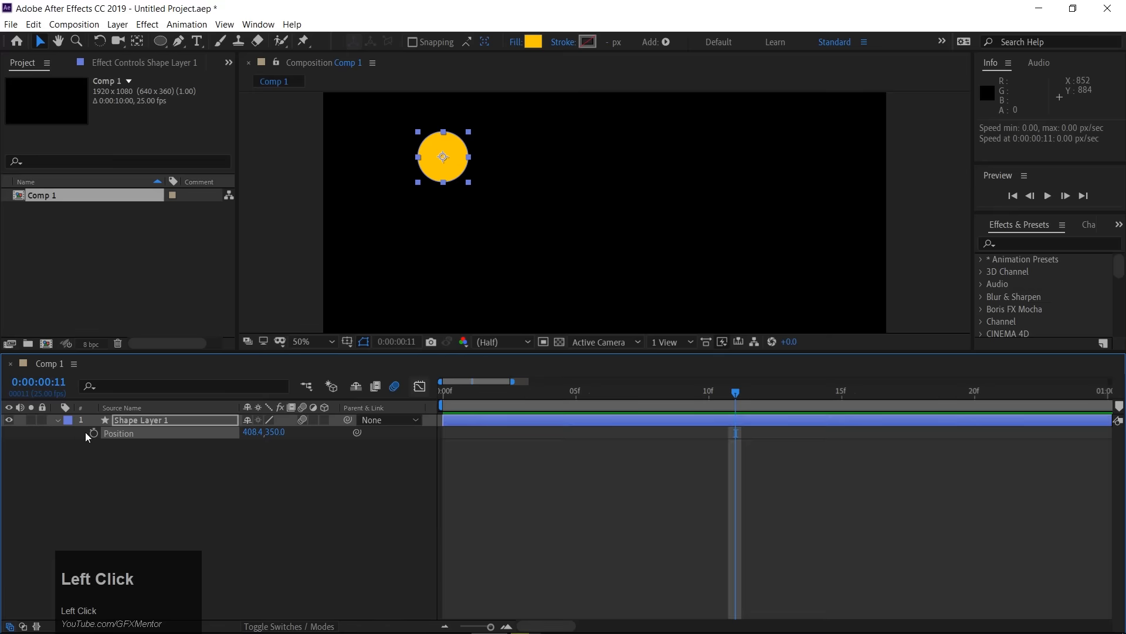
key("s")
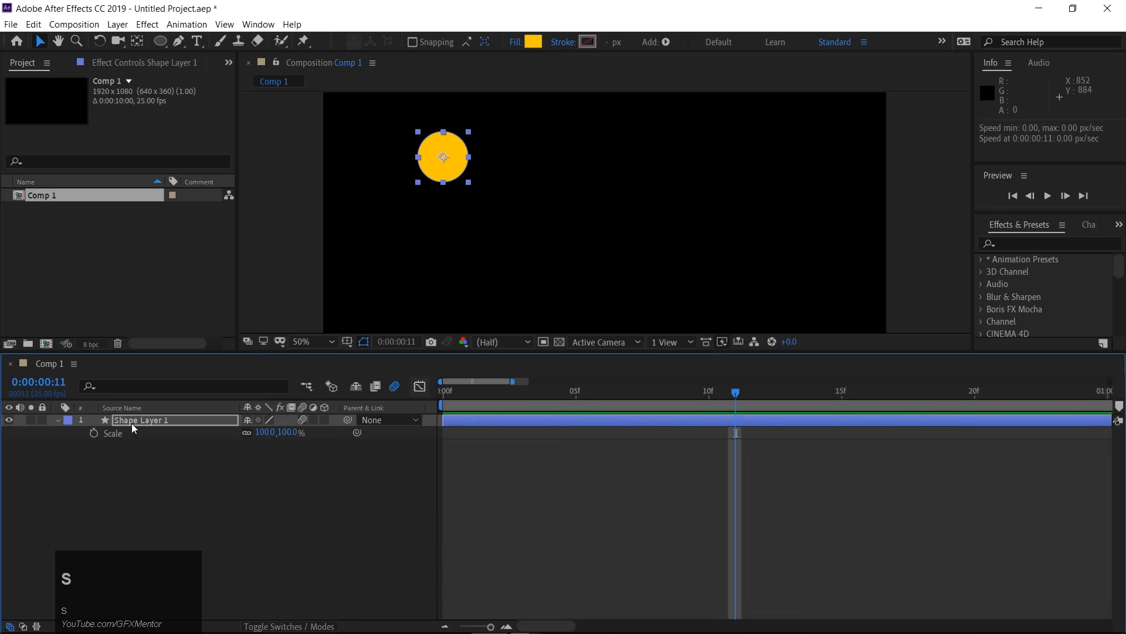
left_click_drag(454, 146, 634, 235)
Step: Enable scale keyframing for the circle at 0 seconds and set the scale there to 0%
left_click_drag(738, 387, 398, 422)
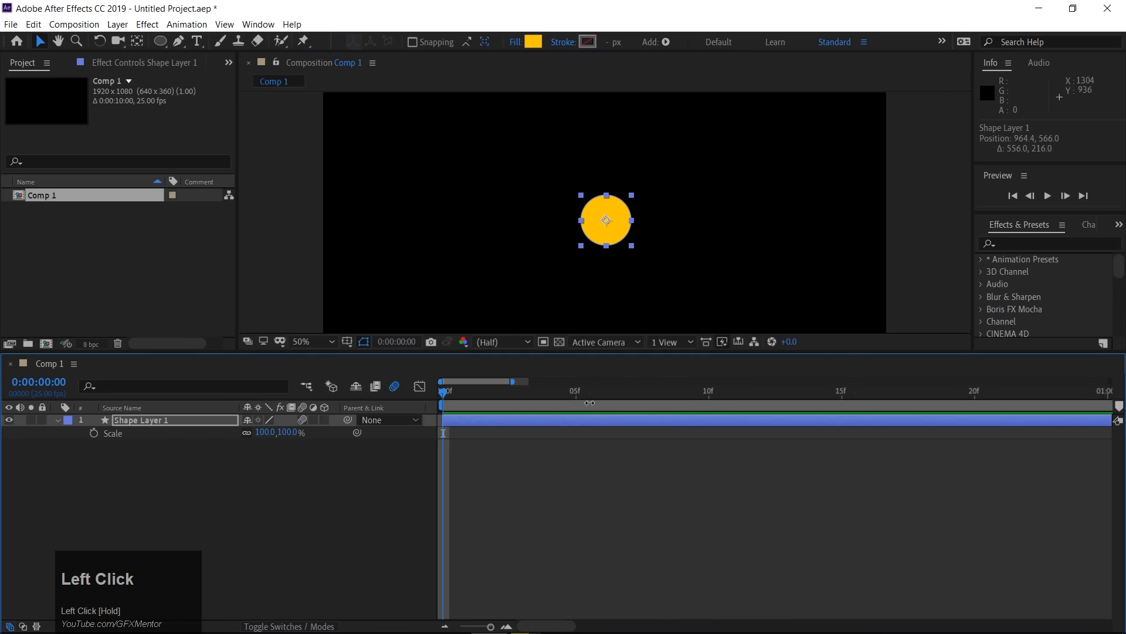
left_click_drag(514, 382, 626, 388)
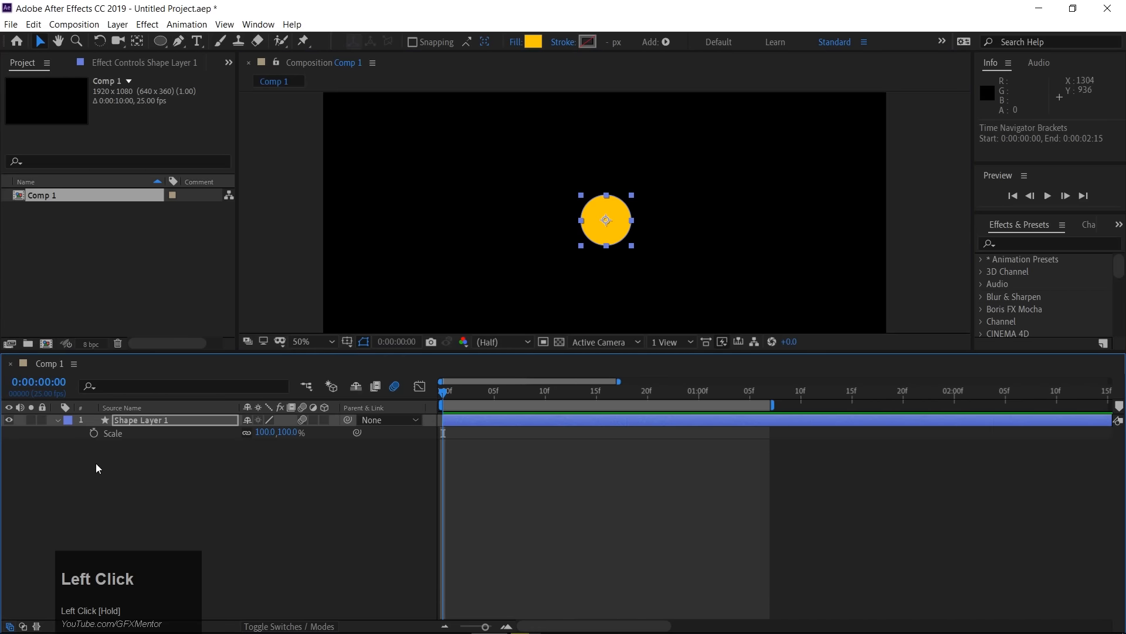
left_click(94, 434)
left_click_drag(443, 396, 701, 399)
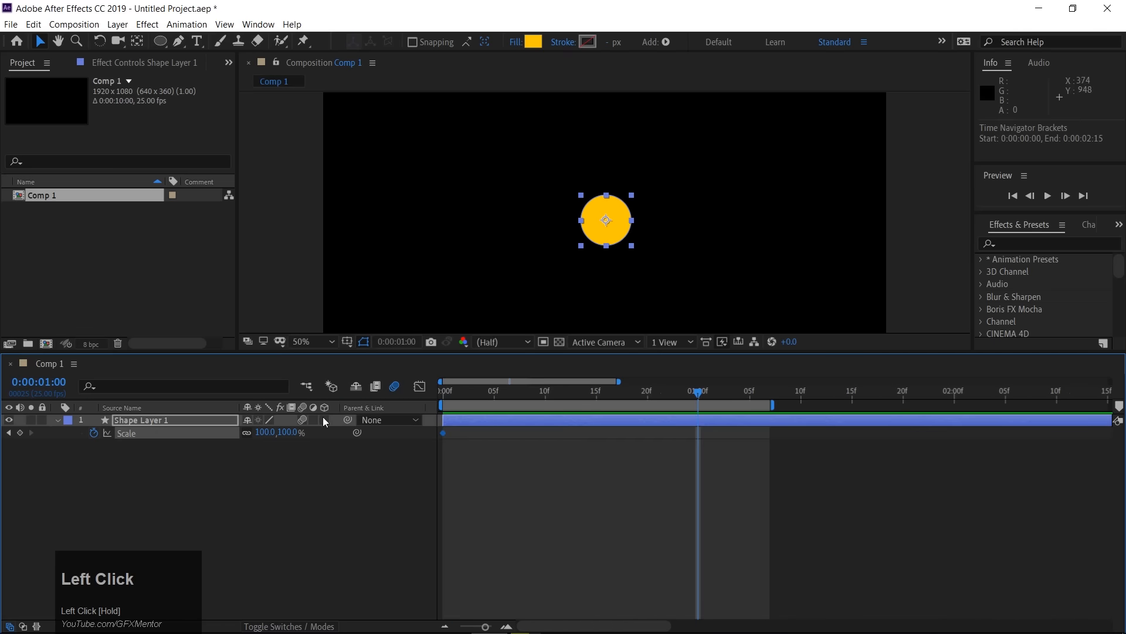
left_click_drag(693, 399, 217, 427)
left_click(267, 433)
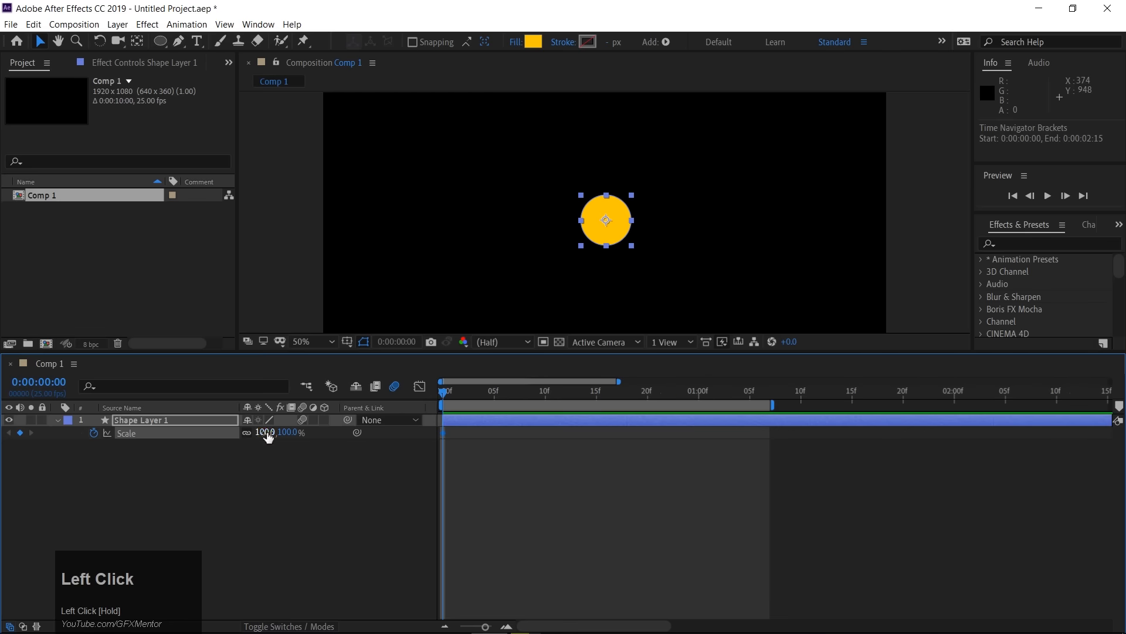
type("0")
left_click(350, 454)
Step: Add a scale keyframe of 100% at 1 second and preview the growth from the start
left_click(454, 392)
left_click_drag(540, 395, 699, 400)
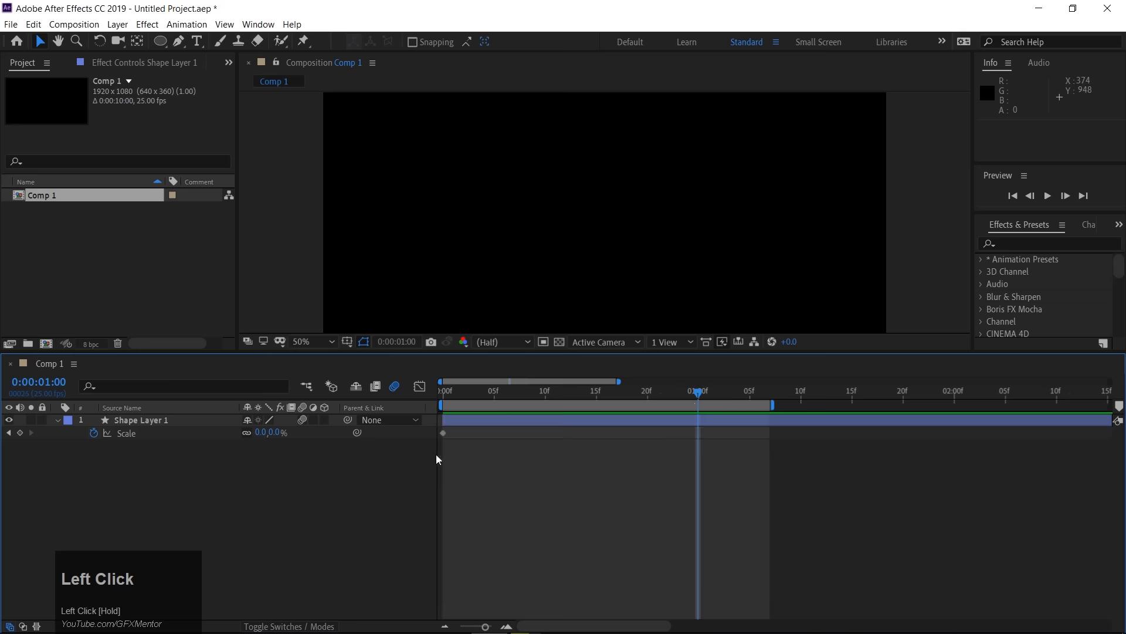
left_click(273, 433)
type("100")
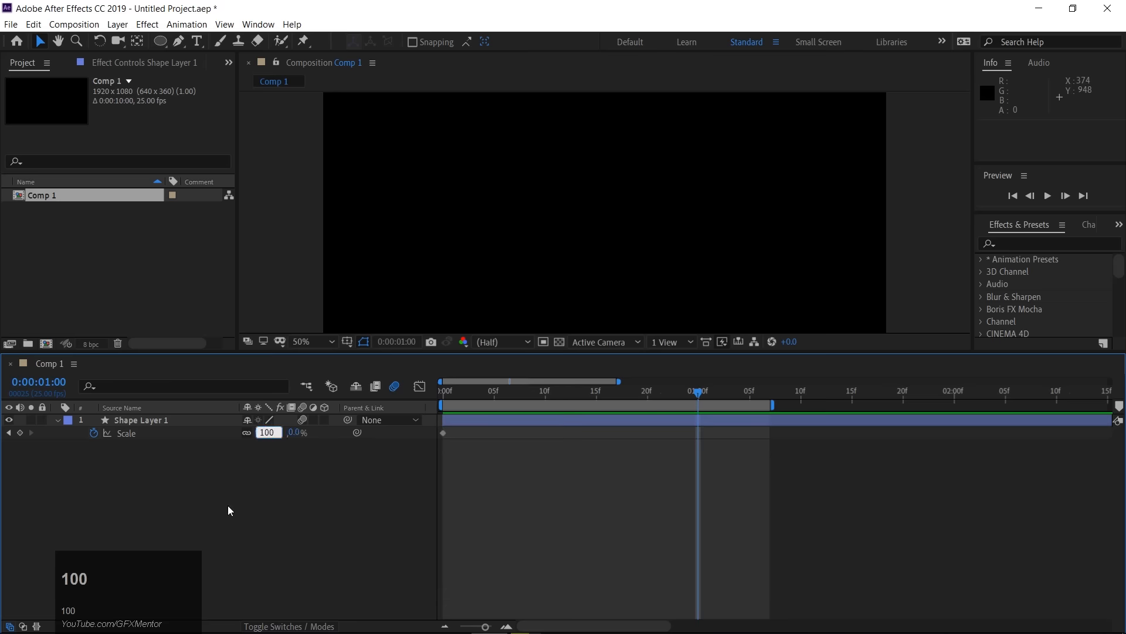
left_click(234, 499)
left_click_drag(695, 392, 413, 409)
key("space")
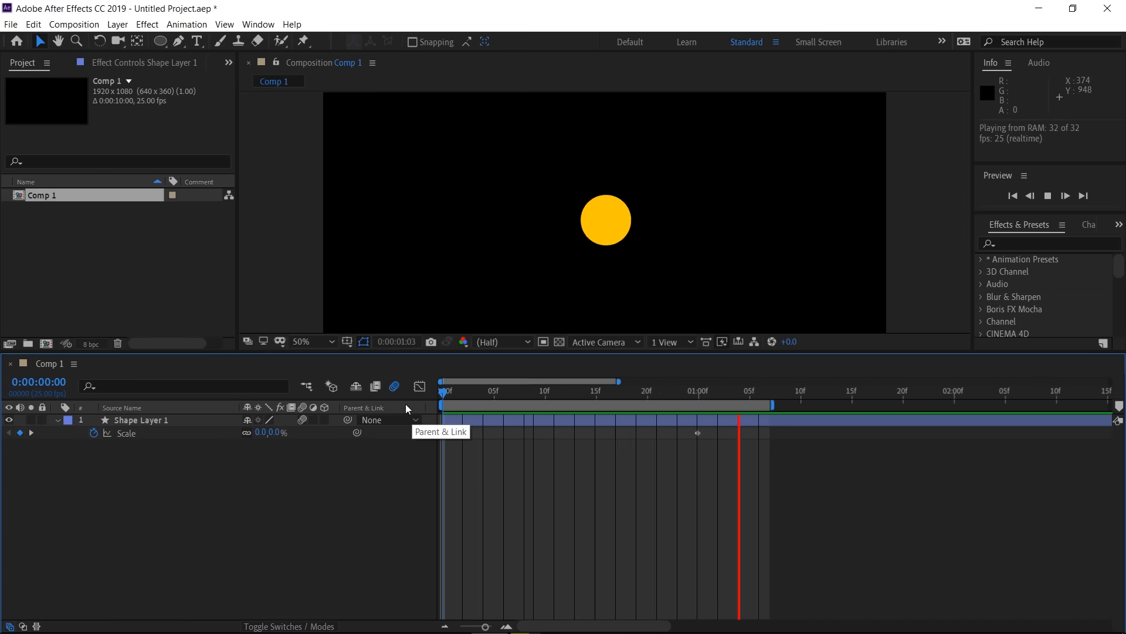
key("space")
Step: Select both scale keyframes and apply Easy Ease to them
left_click(420, 387)
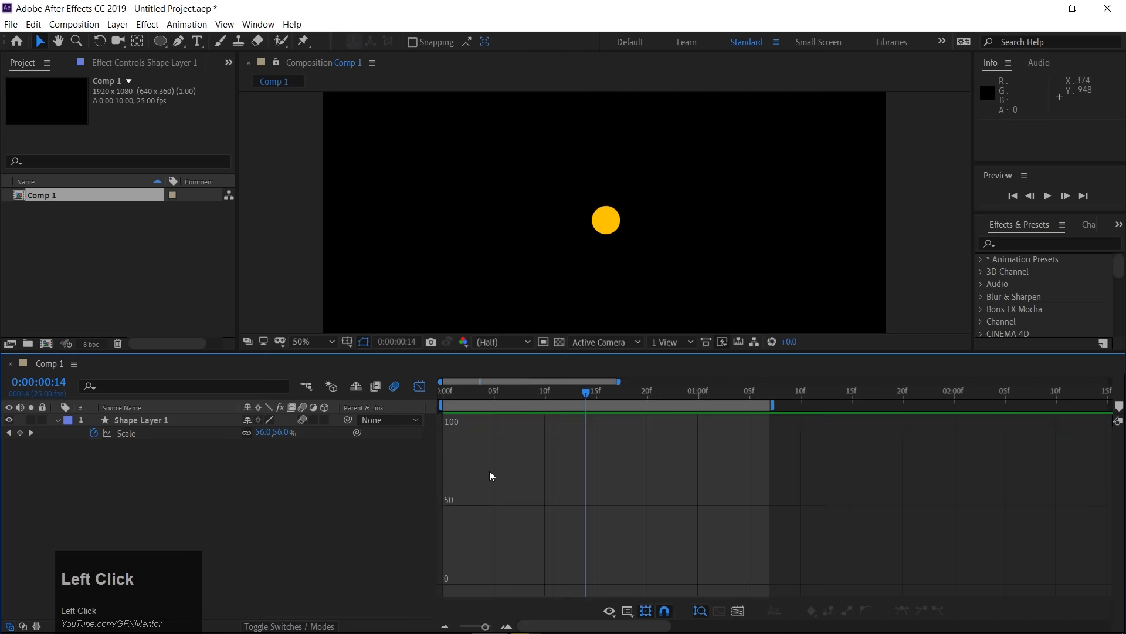
left_click(135, 436)
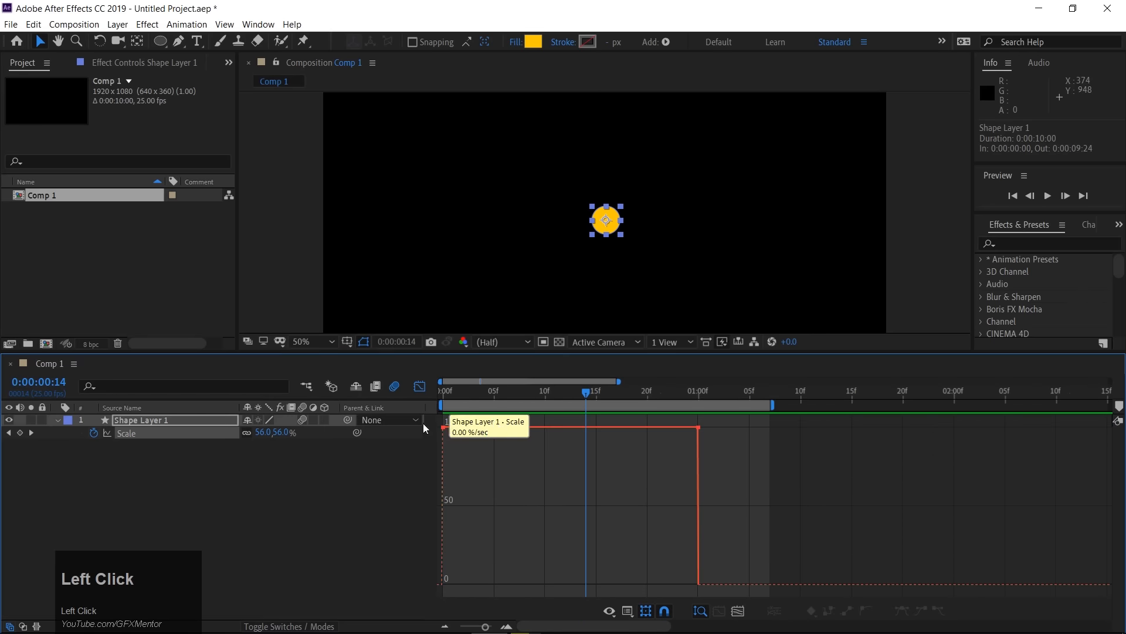
left_click(420, 387)
left_click_drag(711, 447, 438, 429)
key("F9")
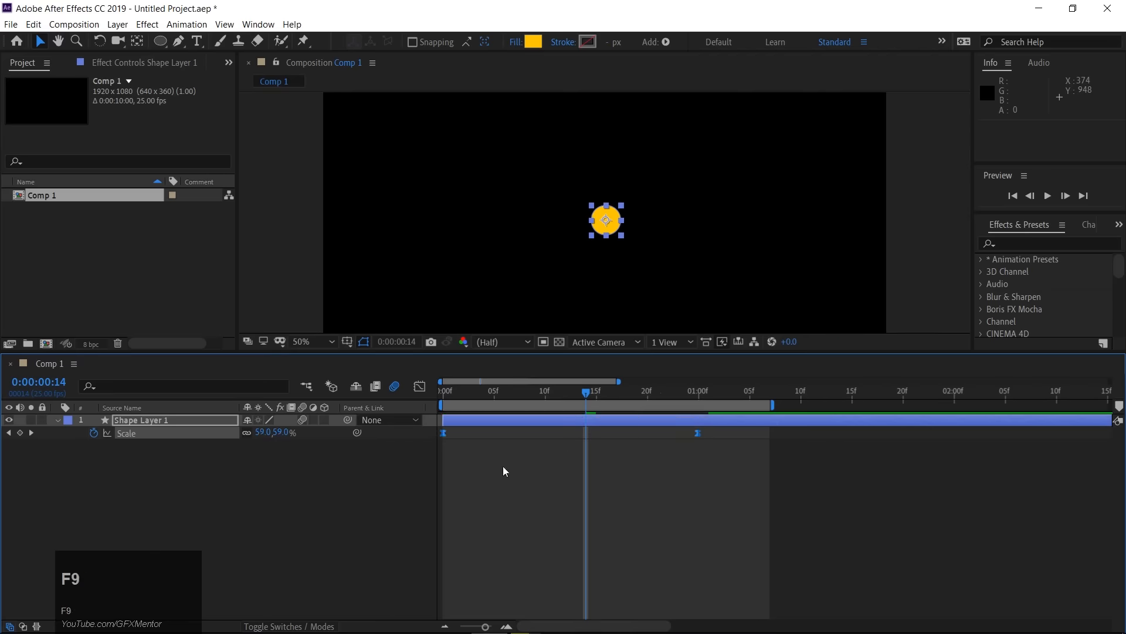
Step: In the scale speed graph, extend the first keyframe's influence to about half the span, shrink the last's to almost nothing, and preview
left_click(420, 388)
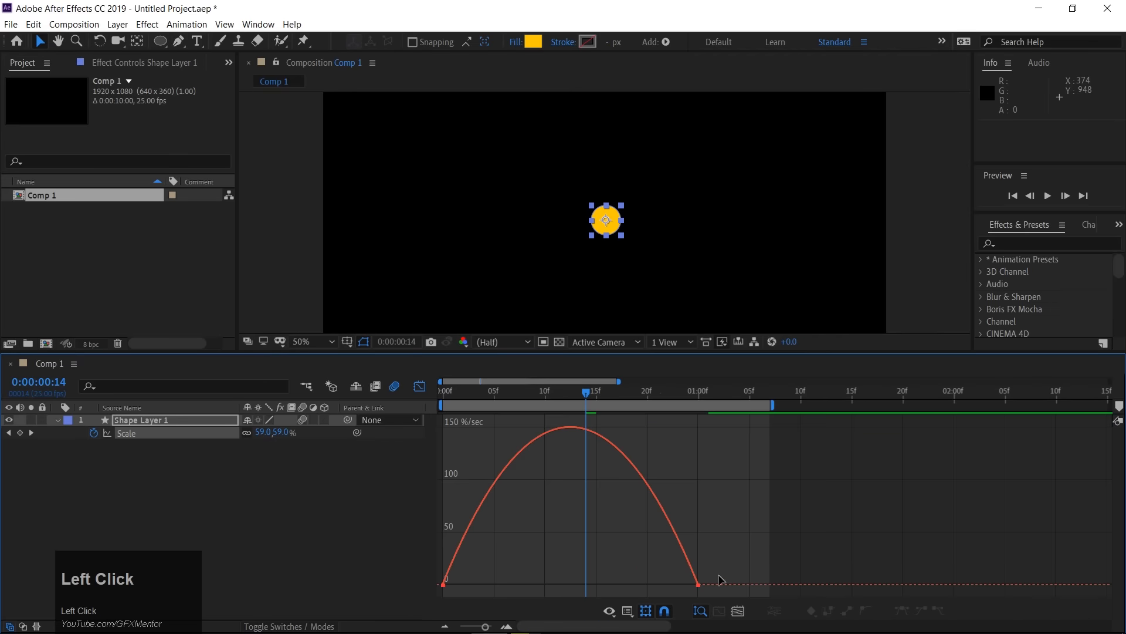
left_click(446, 586)
left_click_drag(486, 585, 642, 581)
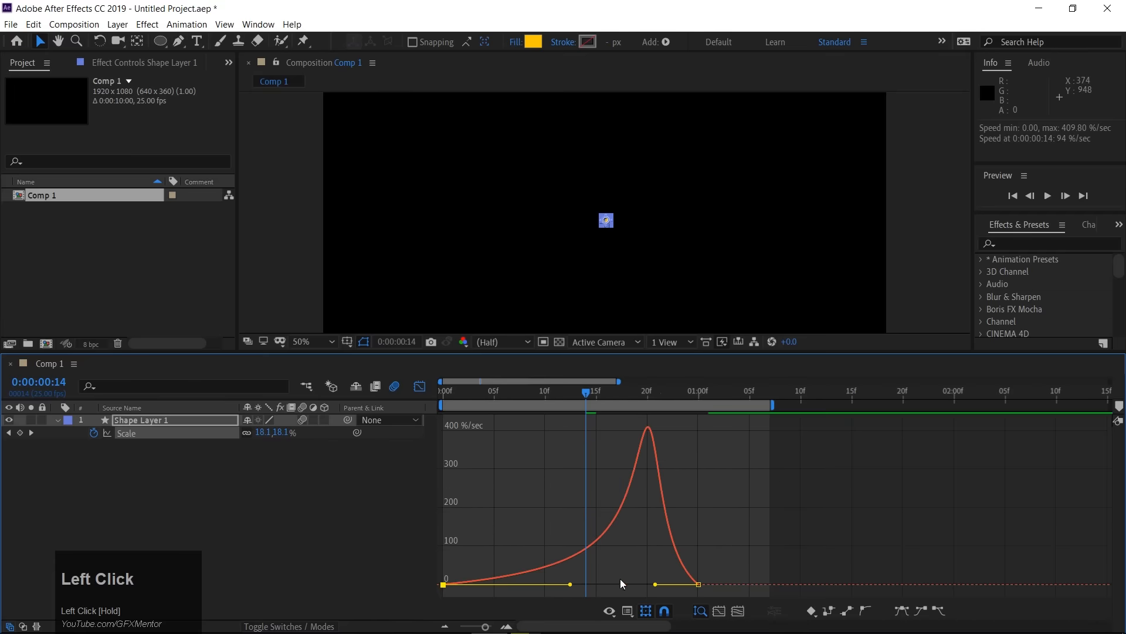
left_click_drag(656, 585, 689, 584)
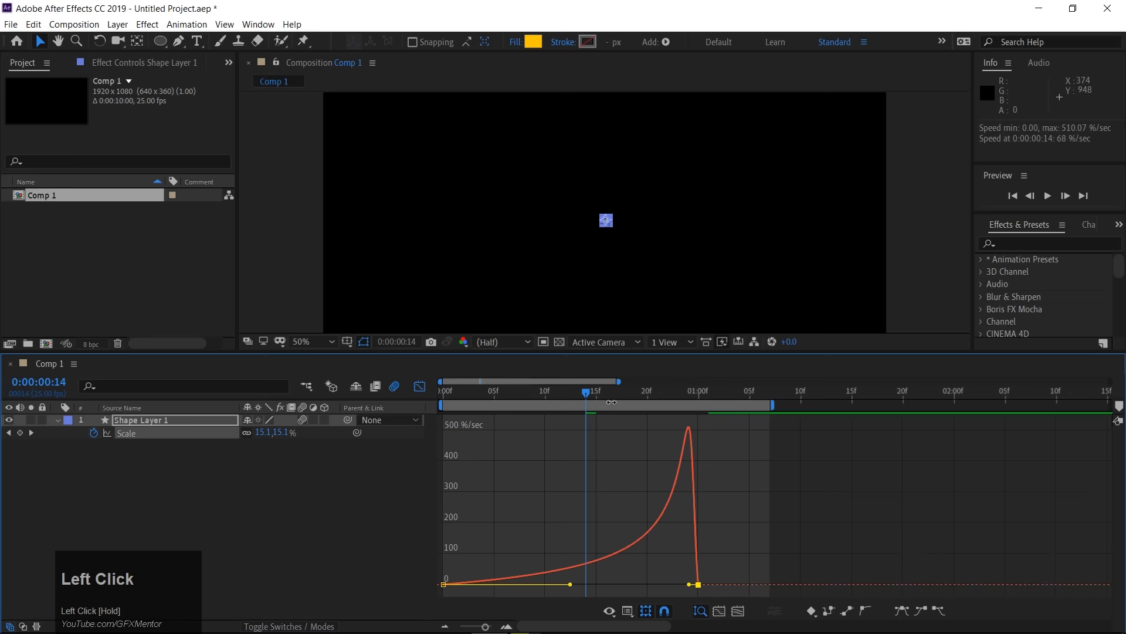
left_click_drag(587, 392, 357, 400)
key("space")
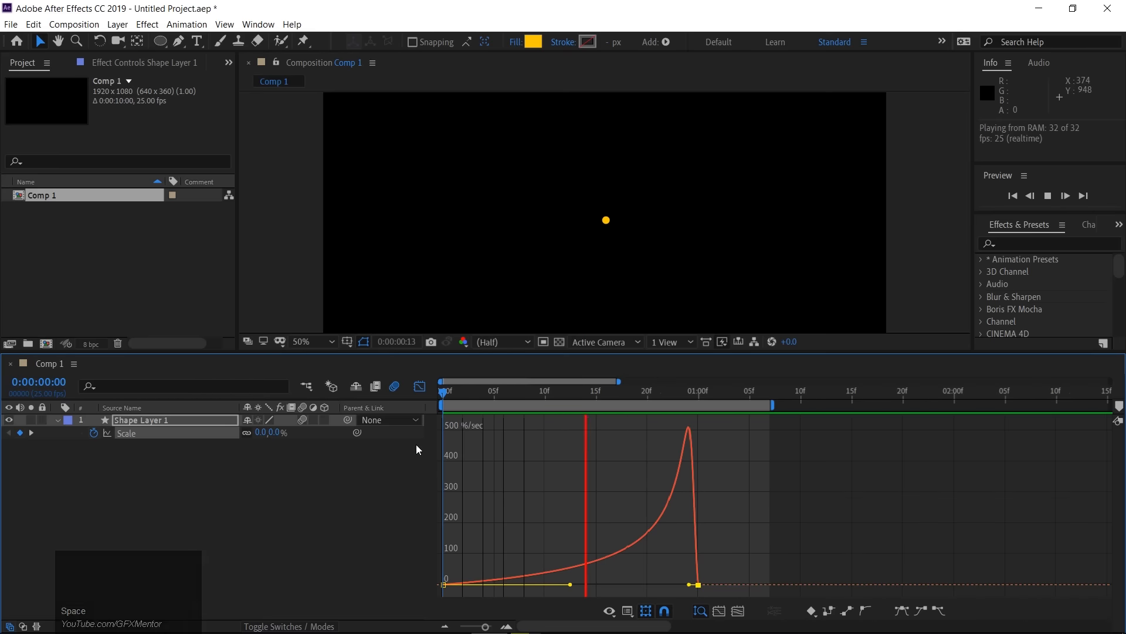
key("space")
left_click_drag(688, 585, 698, 589)
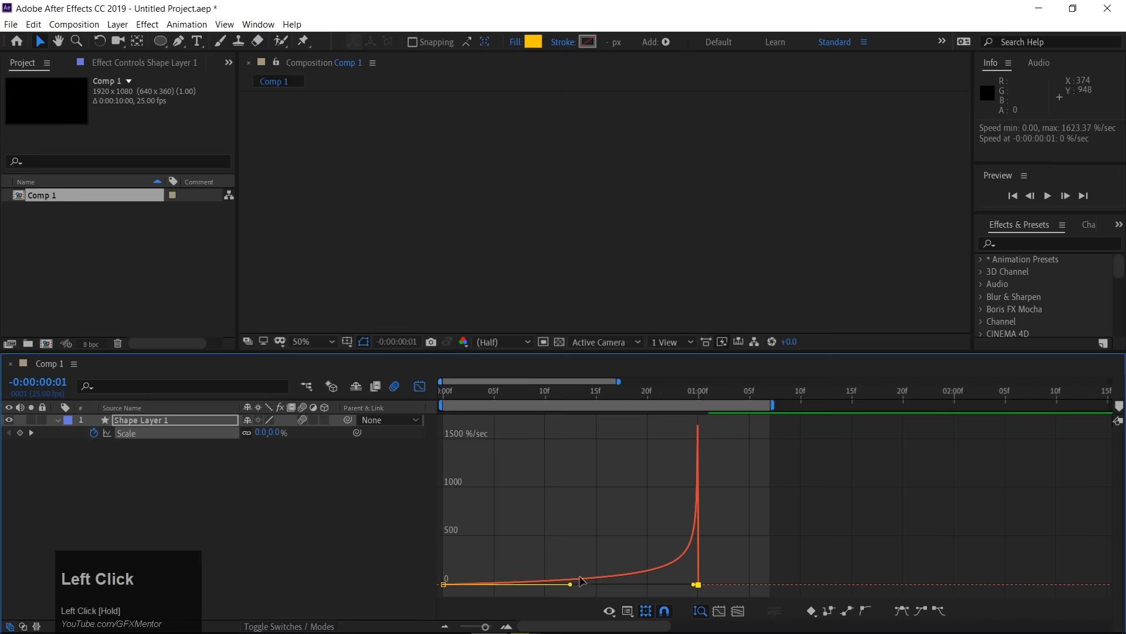
Step: Preview the circle's scale animation from 0 seconds with the current late speed peak
left_click(511, 389)
key("space")
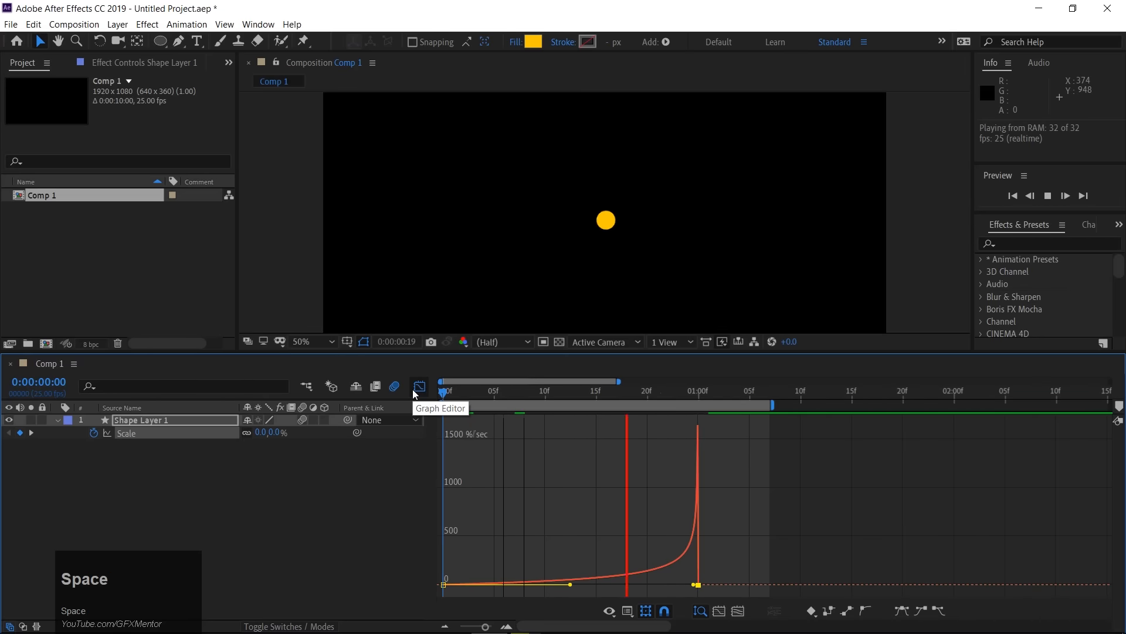
key("space")
Step: Shorten the first scale keyframe's influence to a little over a third of the span and preview the growth from the start
left_click_drag(572, 589, 539, 582)
key("ctrl+z")
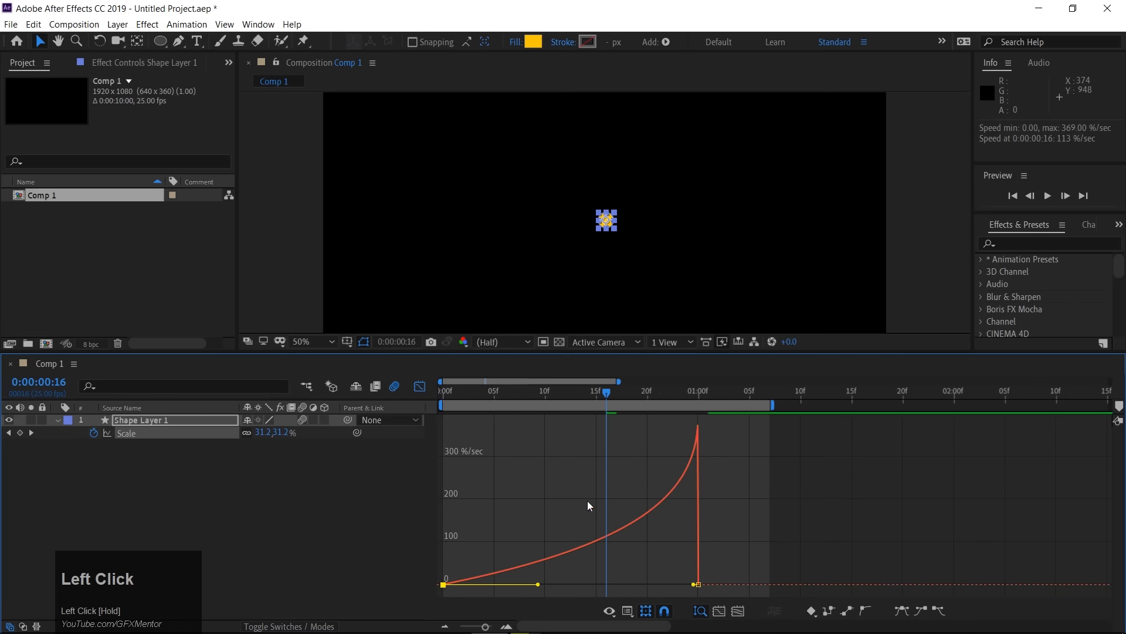
left_click_drag(604, 392, 428, 399)
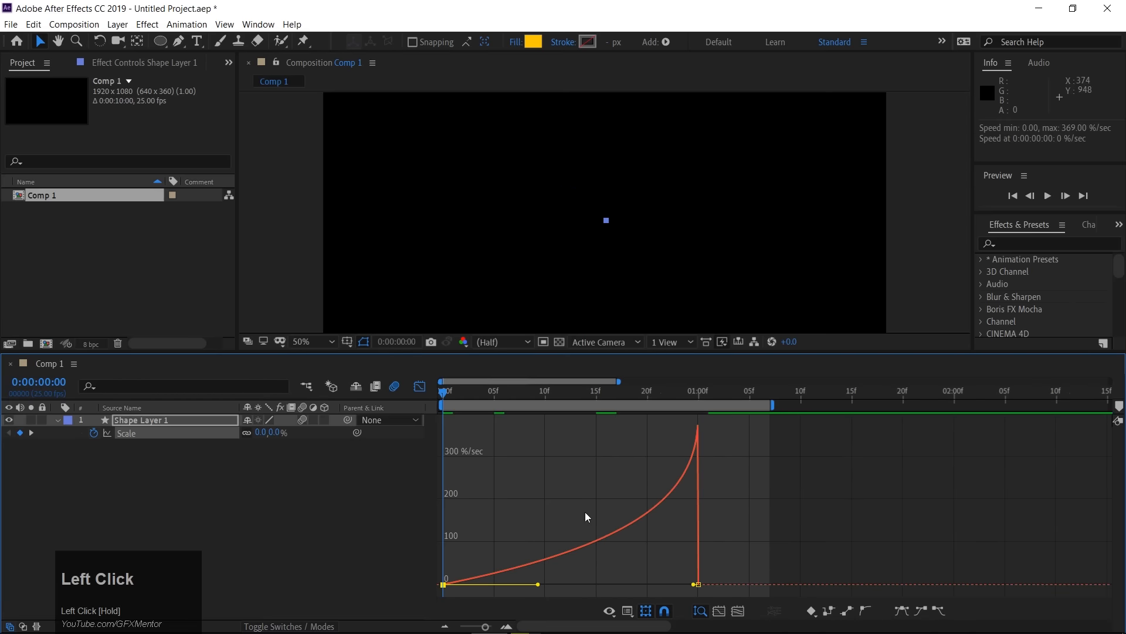
key("space")
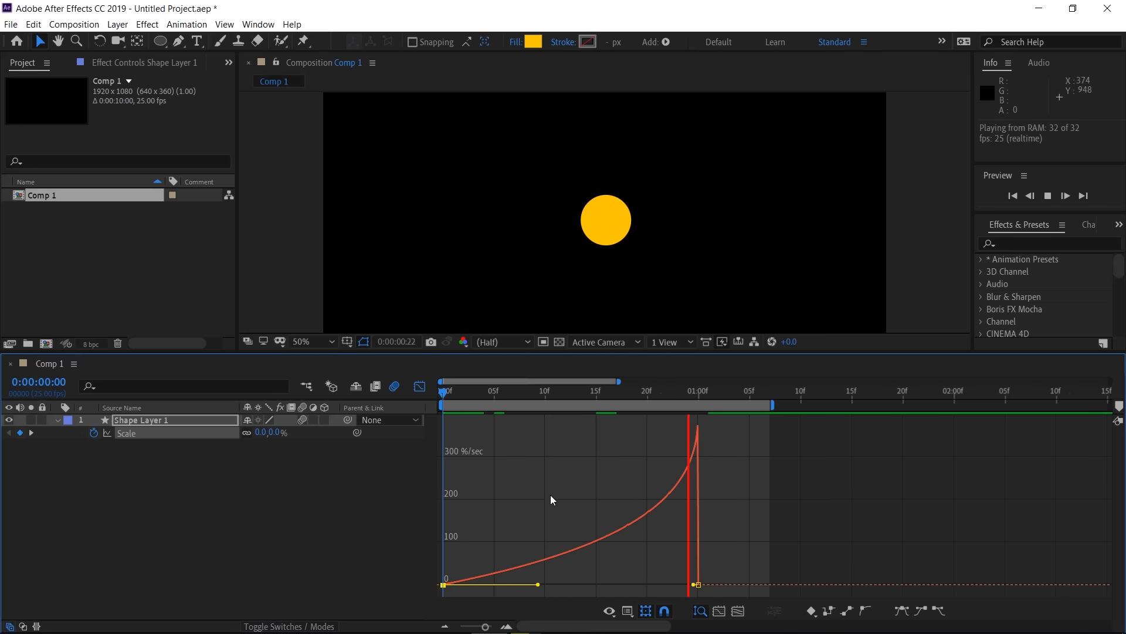
key("space")
Step: Shrink the first scale keyframe's influence to almost nothing, extend the last's to about half the span, and preview from the start
left_click_drag(538, 584, 445, 584)
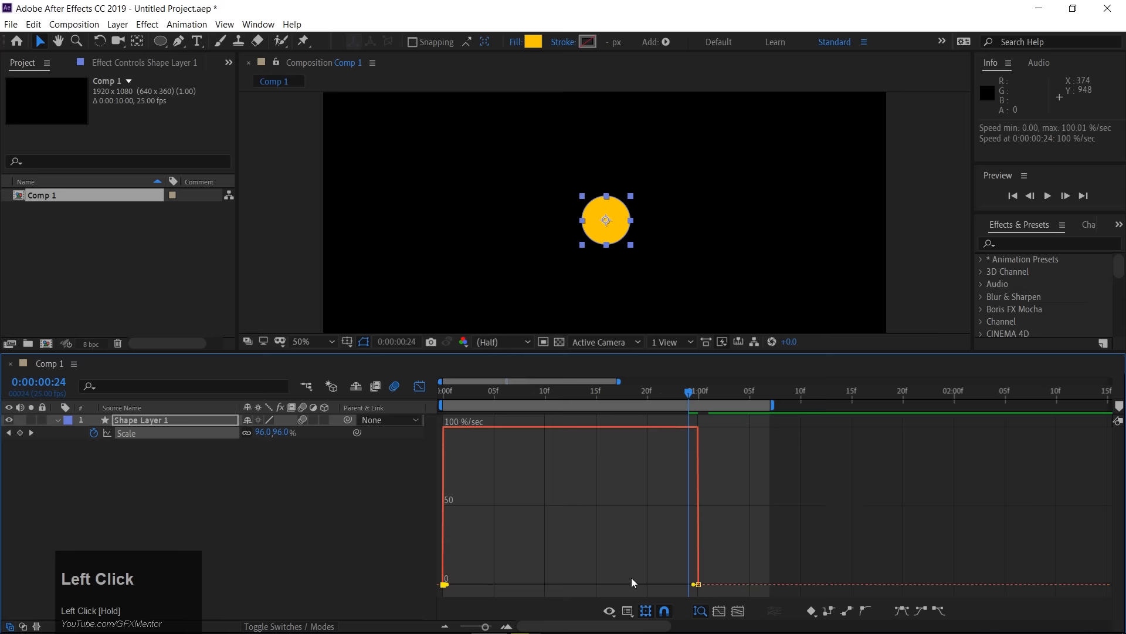
left_click_drag(690, 584, 485, 588)
left_click_drag(676, 394, 391, 407)
key("space")
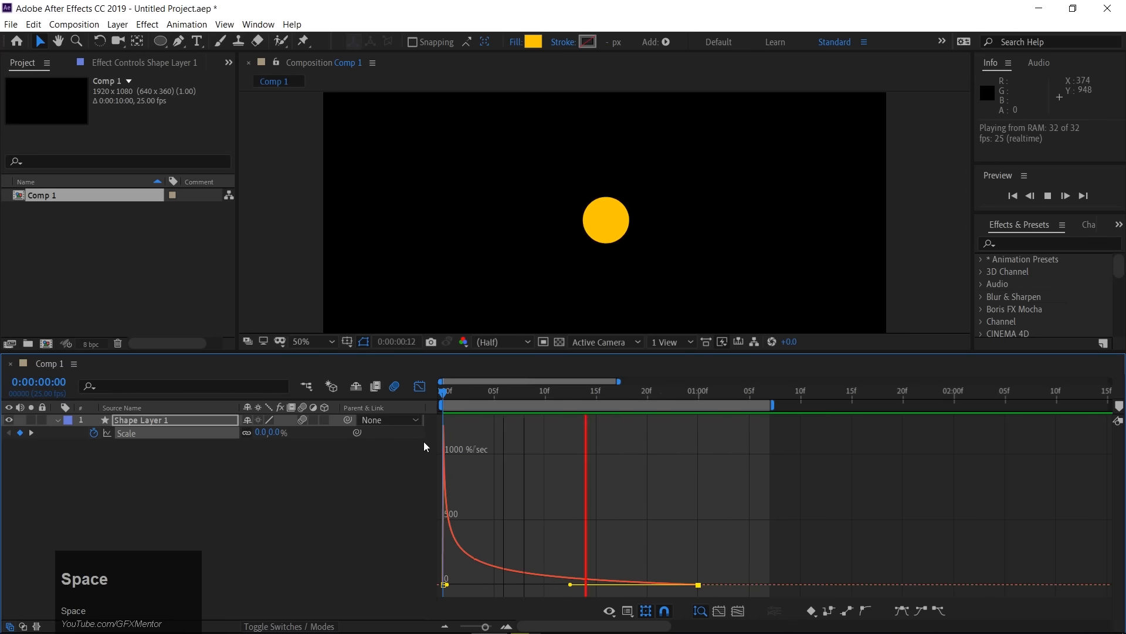